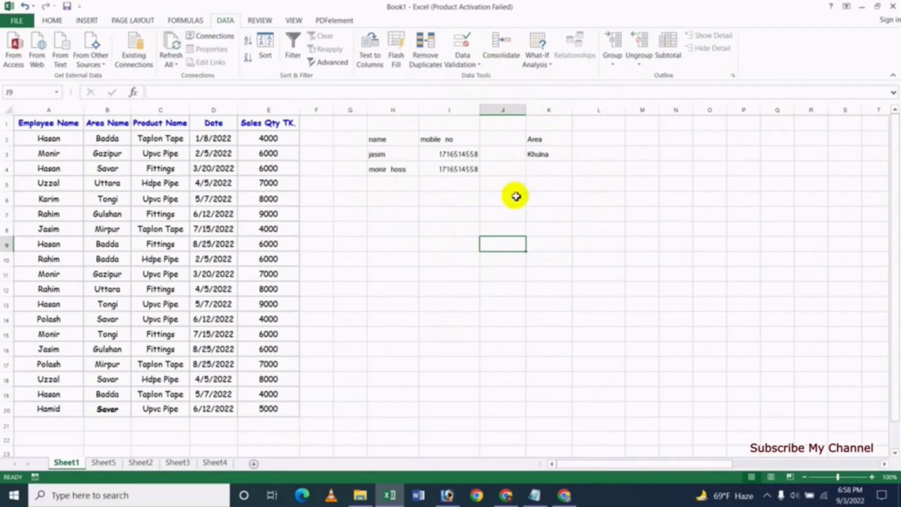
Add a new blank worksheet, Sheet6, and zoom in on it
left_click(446, 227)
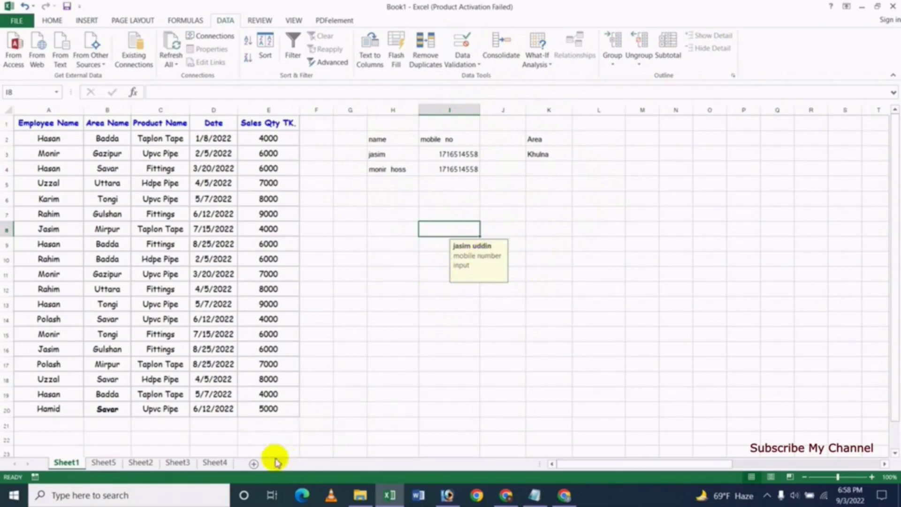
left_click(253, 463)
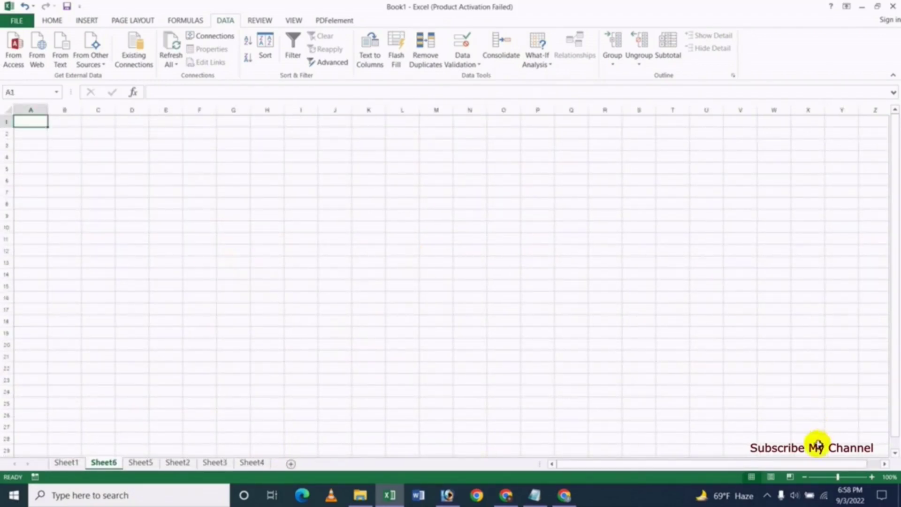
left_click_drag(838, 477, 844, 477)
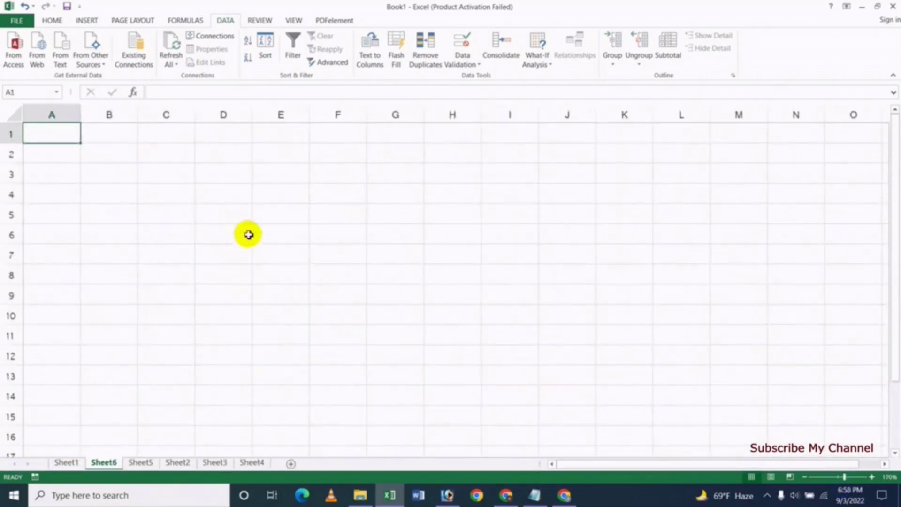
Enter the title '1st Semister Marks' in cell B2 and reopen it for correction
left_click(103, 161)
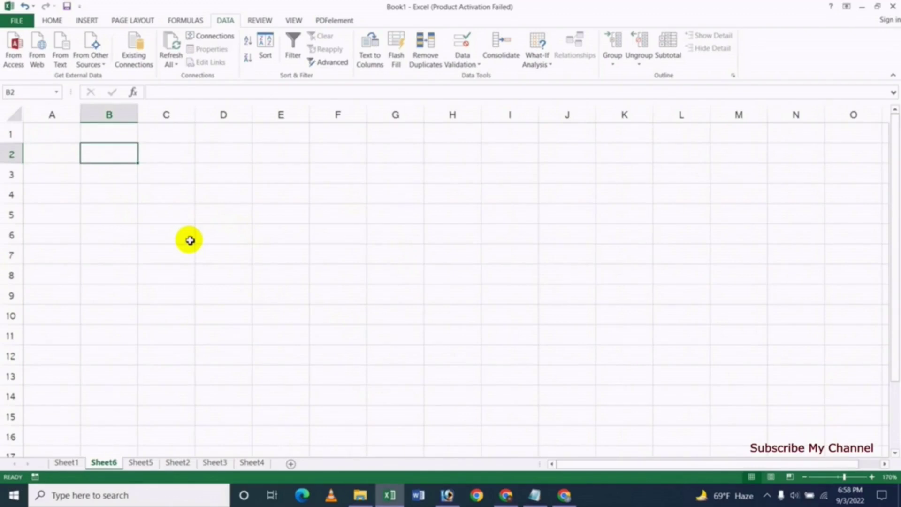
type("1st D")
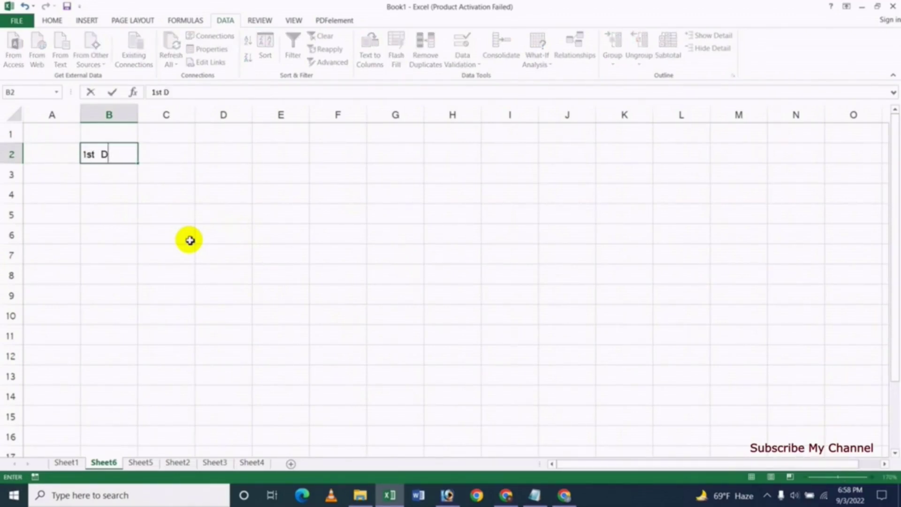
key("BackSpace")
type("S")
type("emister")
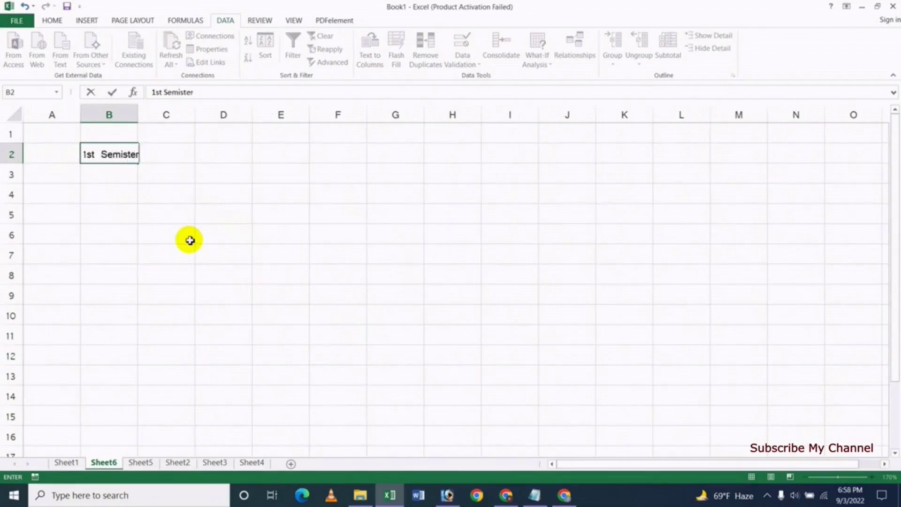
type(" Mark")
key("Return")
key("Up")
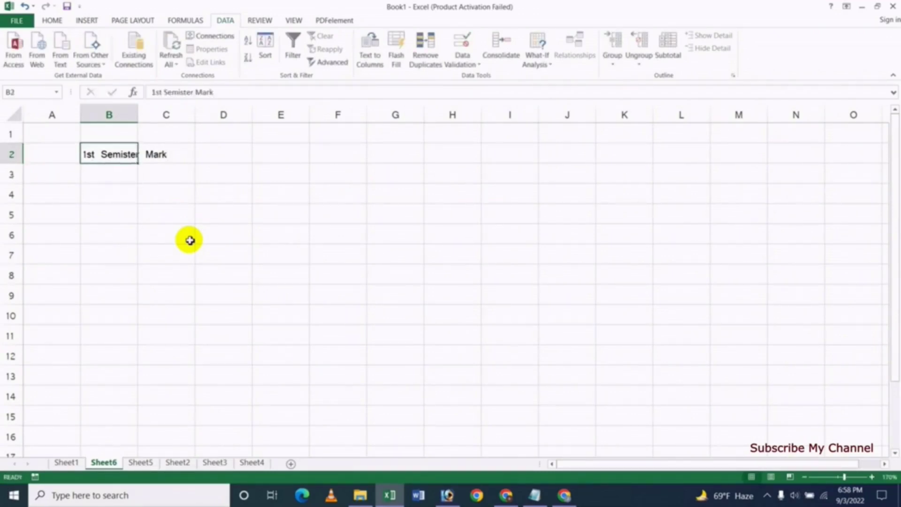
key("F2")
Finish correcting the B2 title so it ends in 'Marks', then move to A3
type("s")
key("Return")
key("Return")
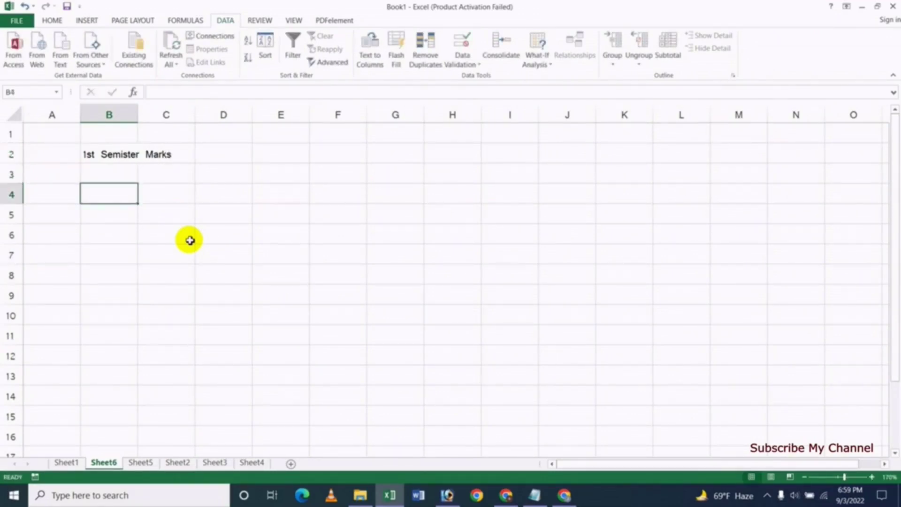
key("Up")
key("Down")
key("Up")
key("Left")
Enter headers Name, Bangla, English and Math across A3:D3
type("N")
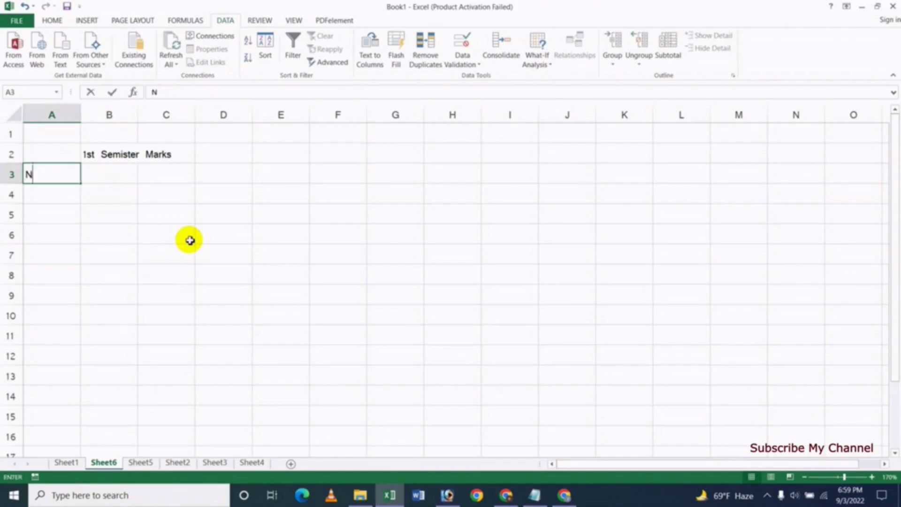
type("ame")
key("Tab")
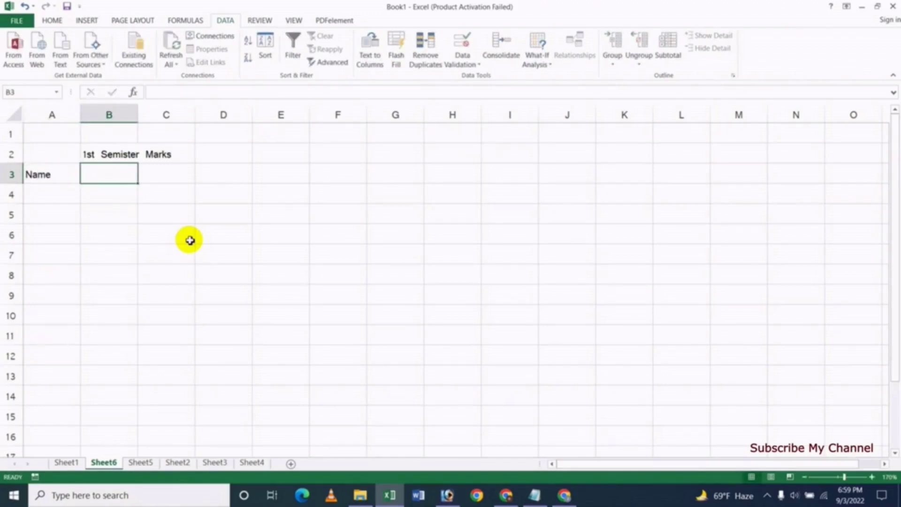
type("Bangla")
key("Tab")
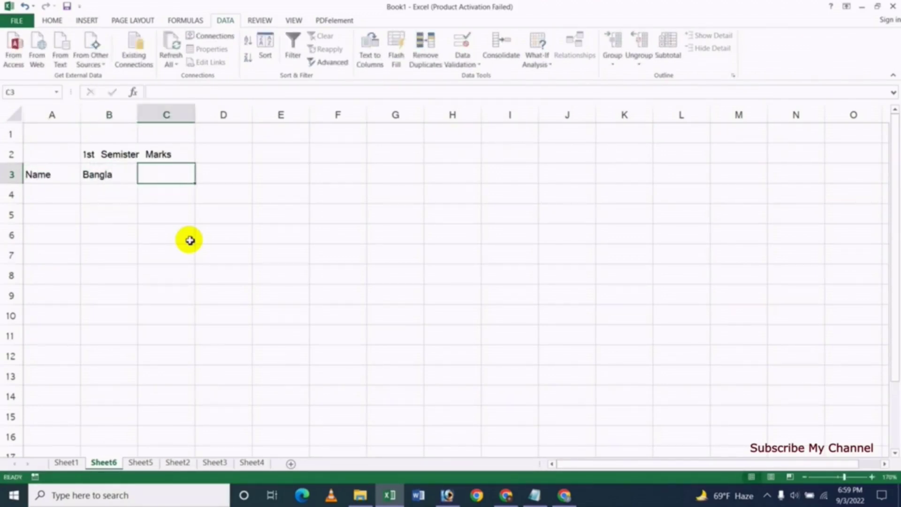
type("English")
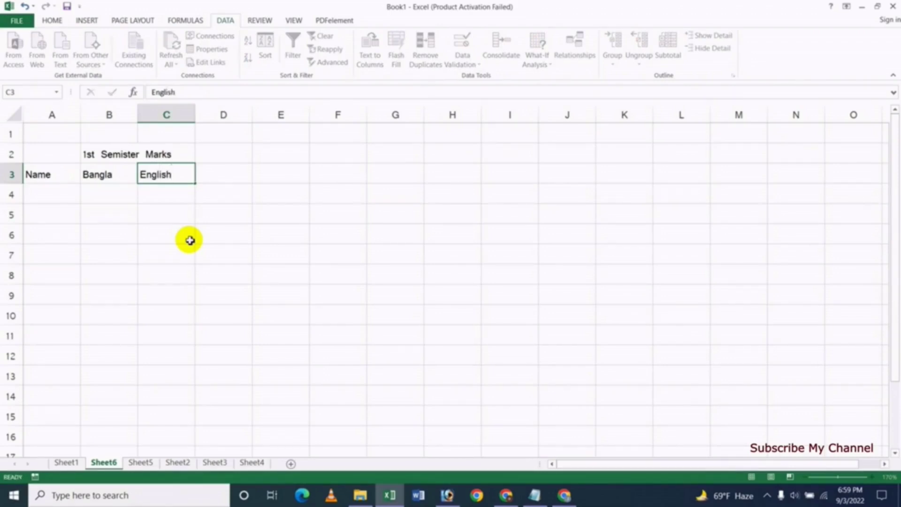
key("Tab")
type("Math")
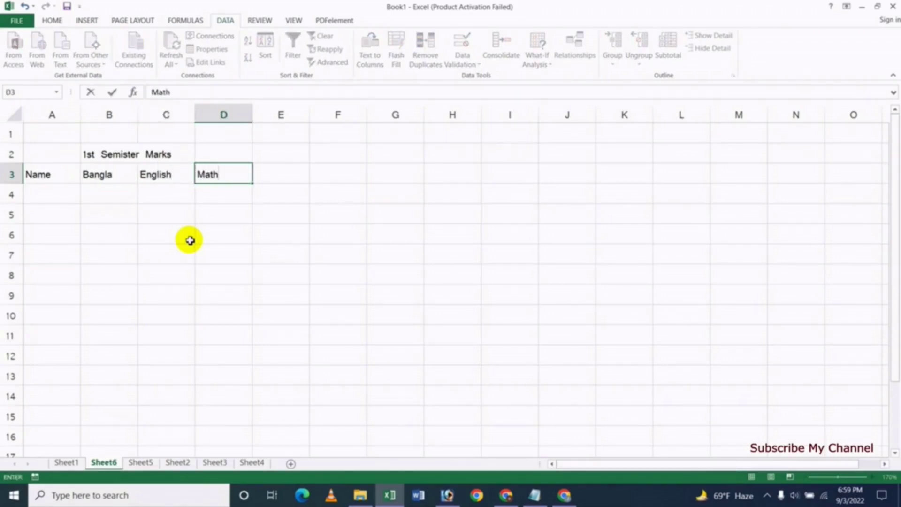
key("Return")
key("Up")
key("Left")
key("Left")
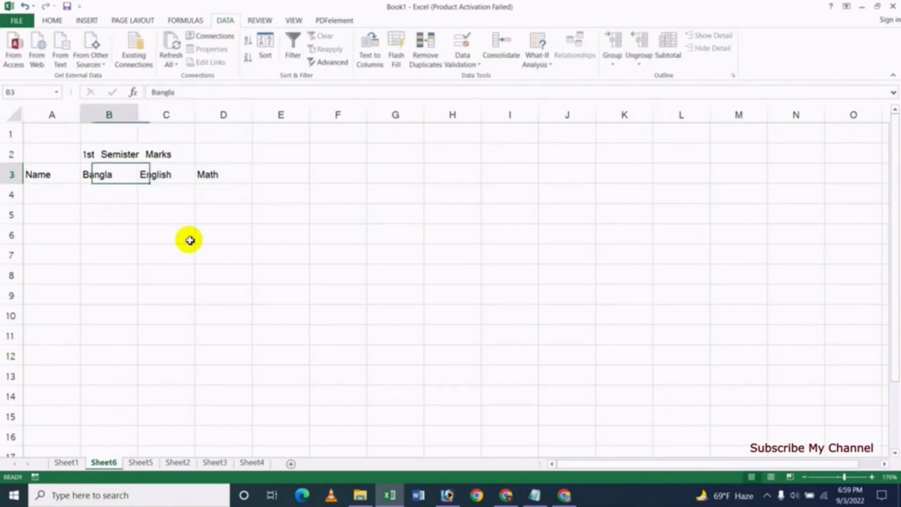
key("Left")
key("Right")
key("Right")
key("Right")
key("Left")
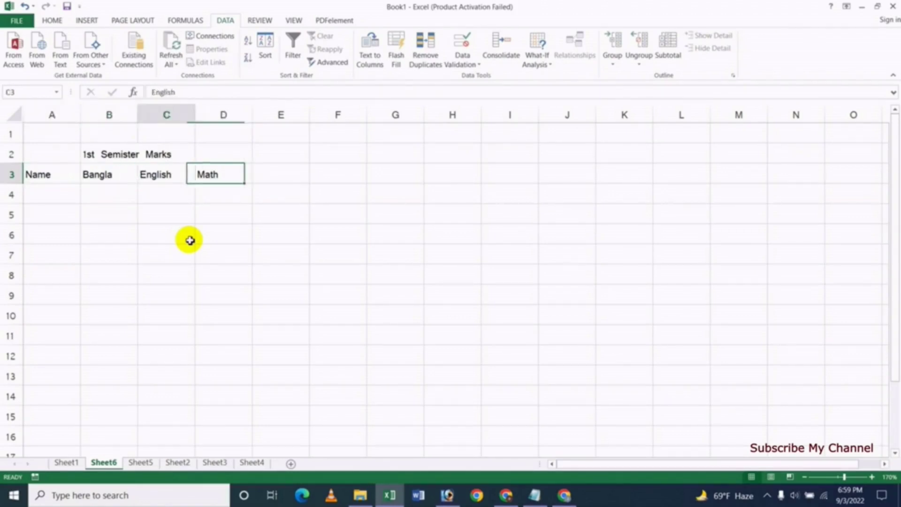
key("Left")
key("Left")
key("Down")
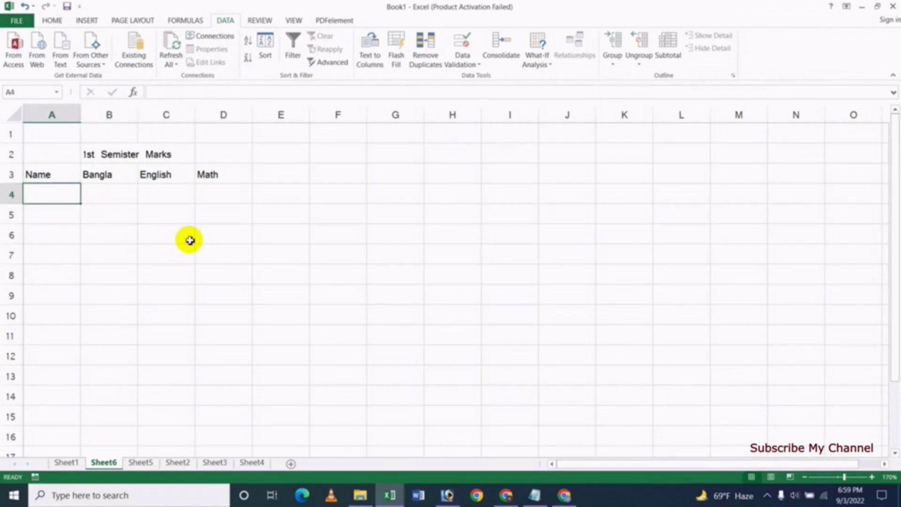
List students karim, rahim, kamal and hasan down A4:A7
type("karim")
key("Return")
type("r")
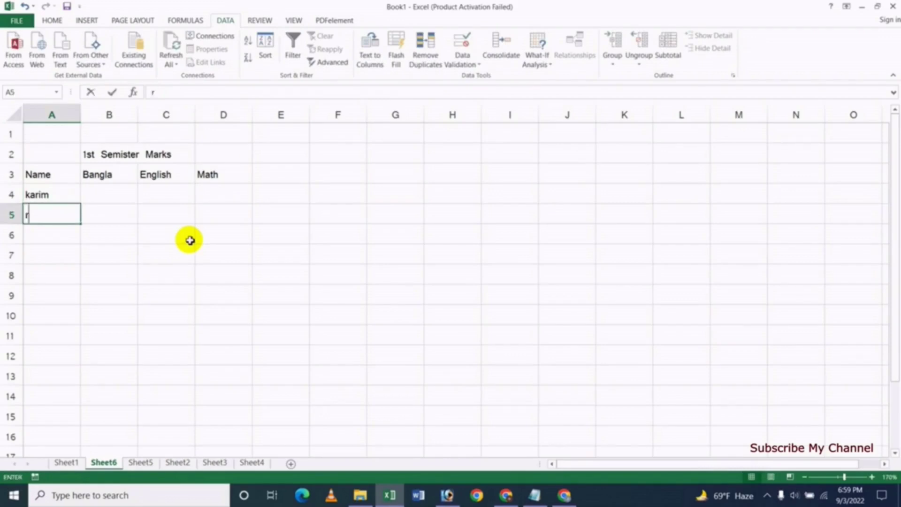
type("ahim")
key("Return")
type("kamal")
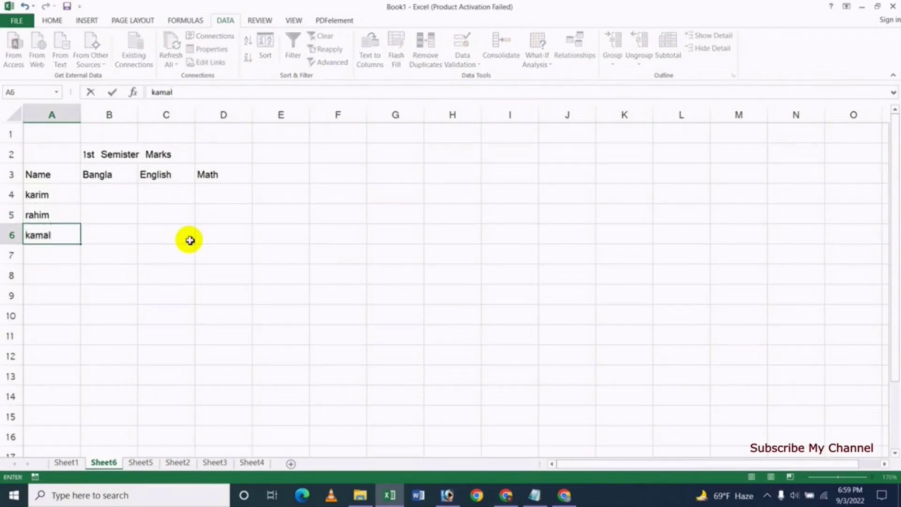
key("Return")
type("hasan\\")
key("Return")
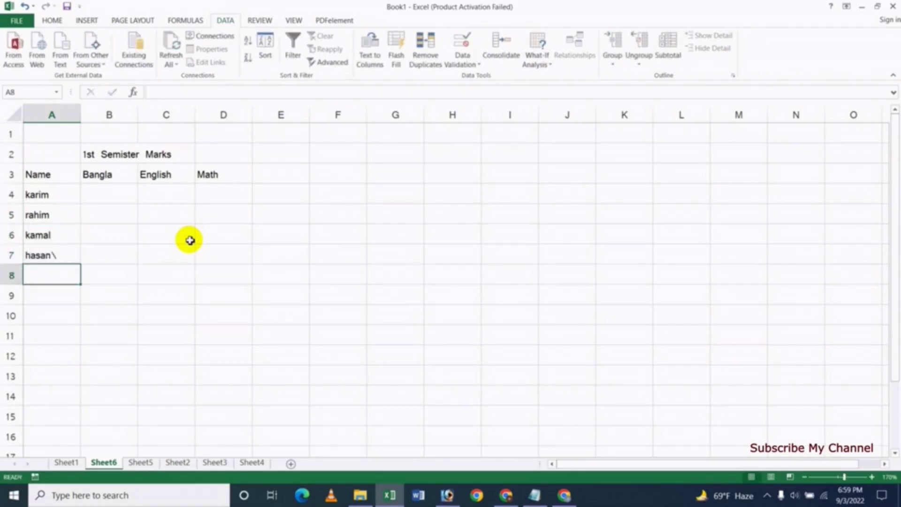
key("Up")
key("F2")
key("BackSpace")
key("Return")
type("ja")
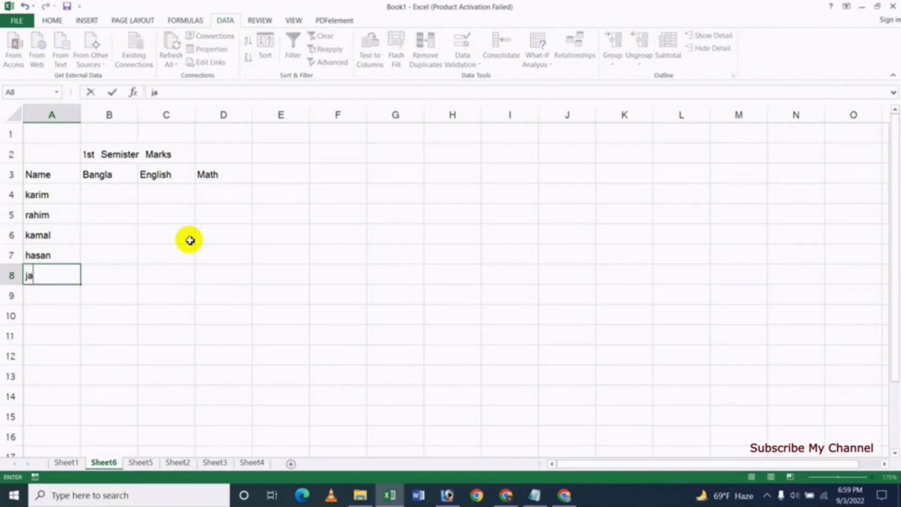
type("sim")
key("Return")
key("Up")
key("Up")
key("Up")
key("Up")
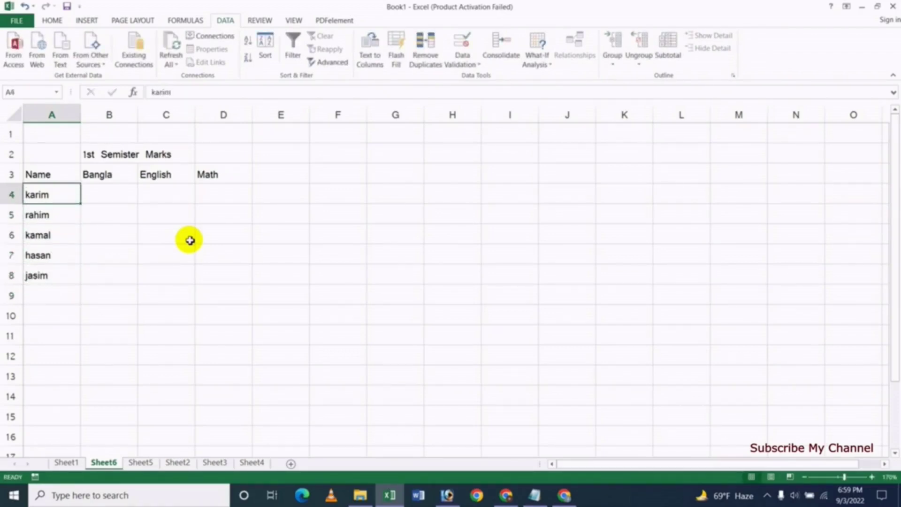
key("Right")
Enter karim's marks: Bangla 40, English 50, Math 35
type("4")
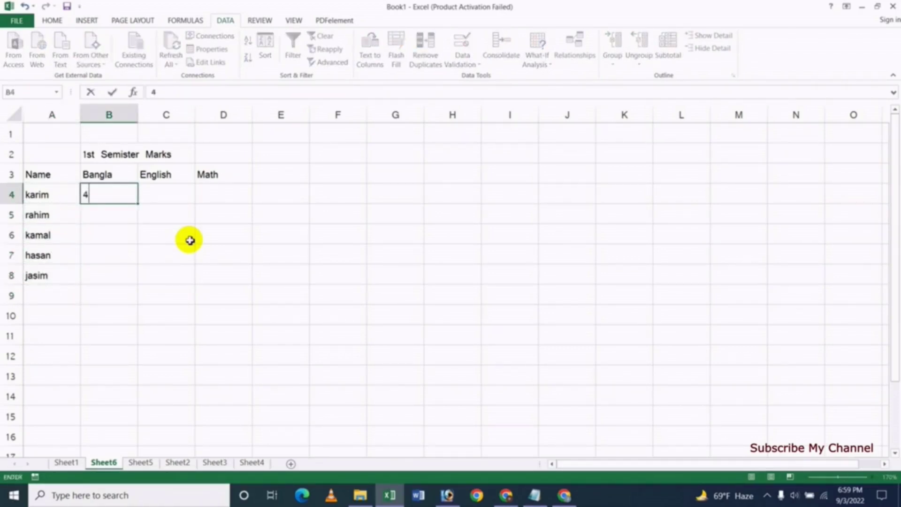
type("0")
key("Tab")
type("50")
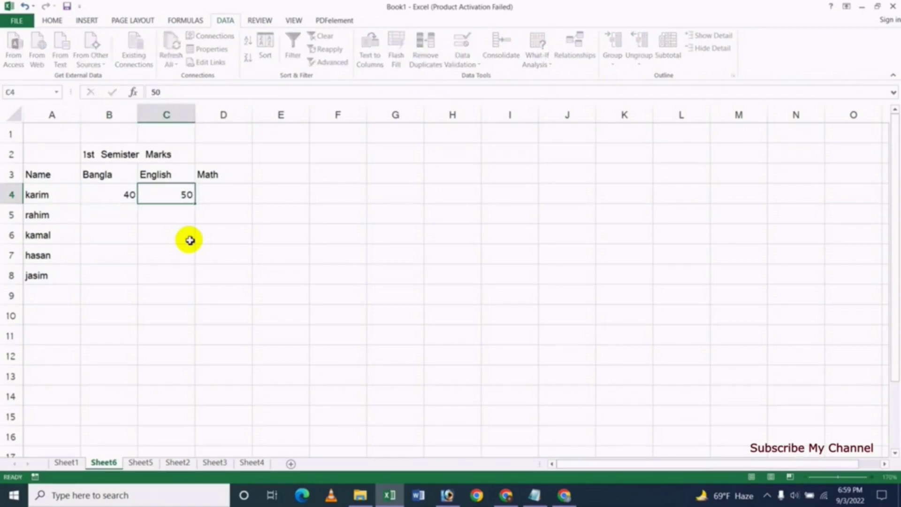
key("Tab")
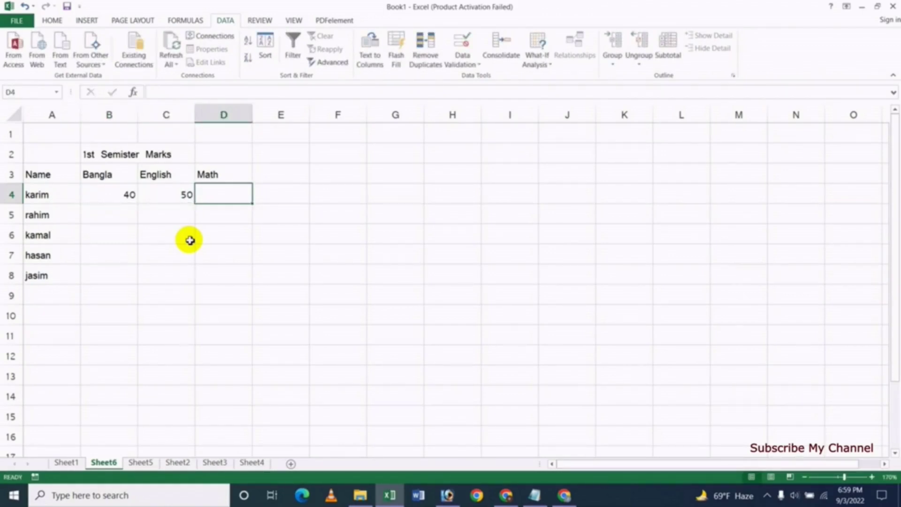
type("35")
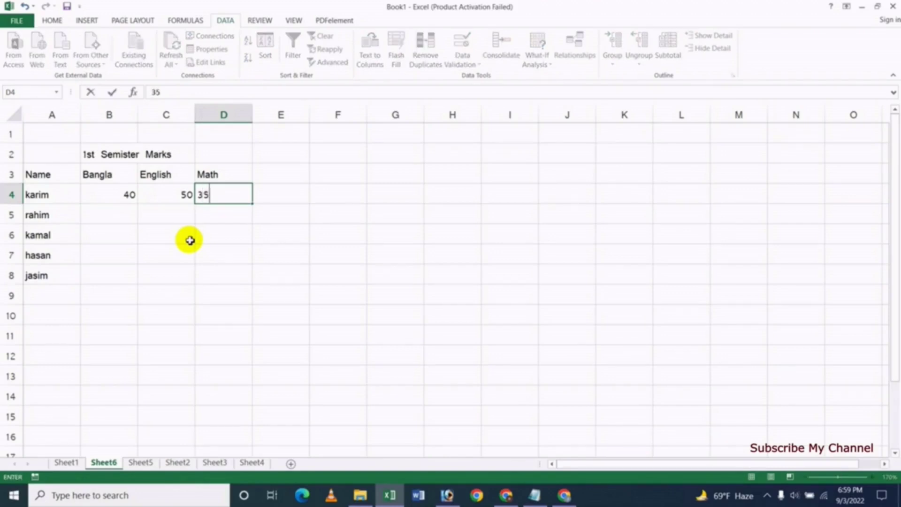
key("Return")
key("Down")
key("Left")
key("Left")
key("Up")
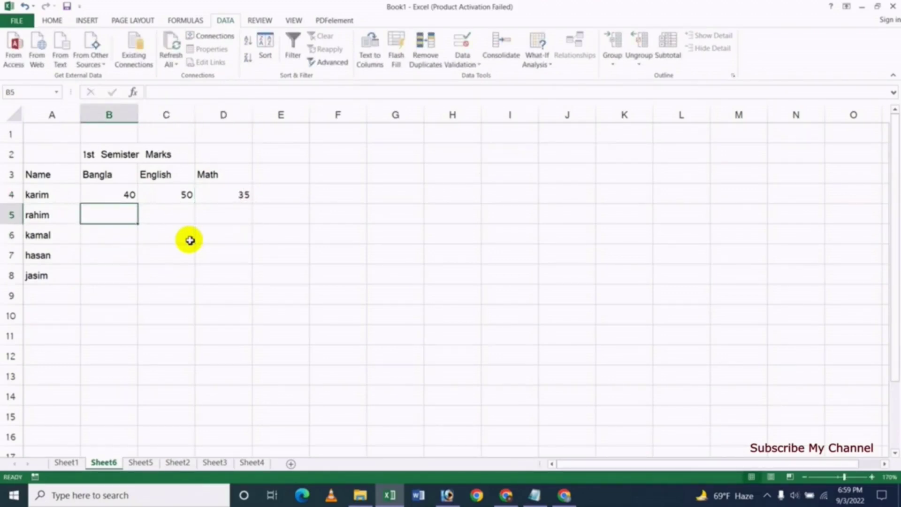
Enter rahim's marks: Bangla 45, English 60, Math 75
type("45")
key("Tab")
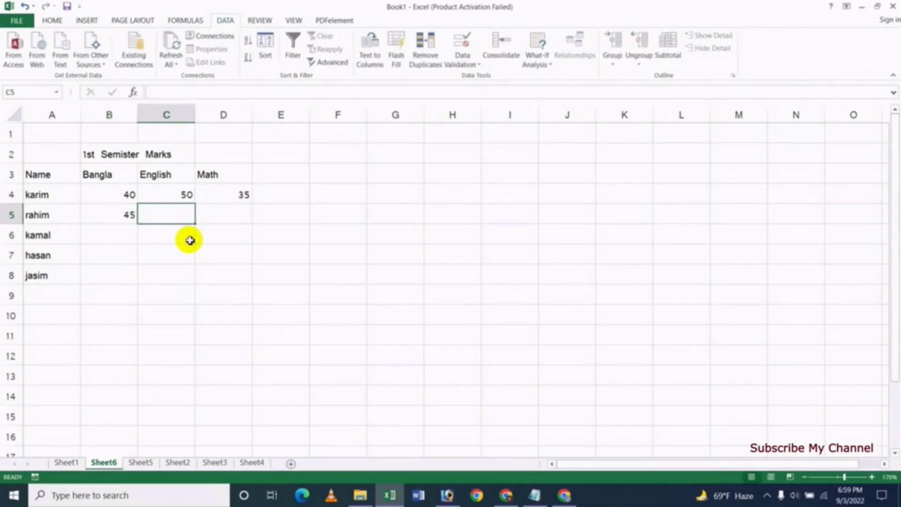
type("60")
key("Tab")
type("75")
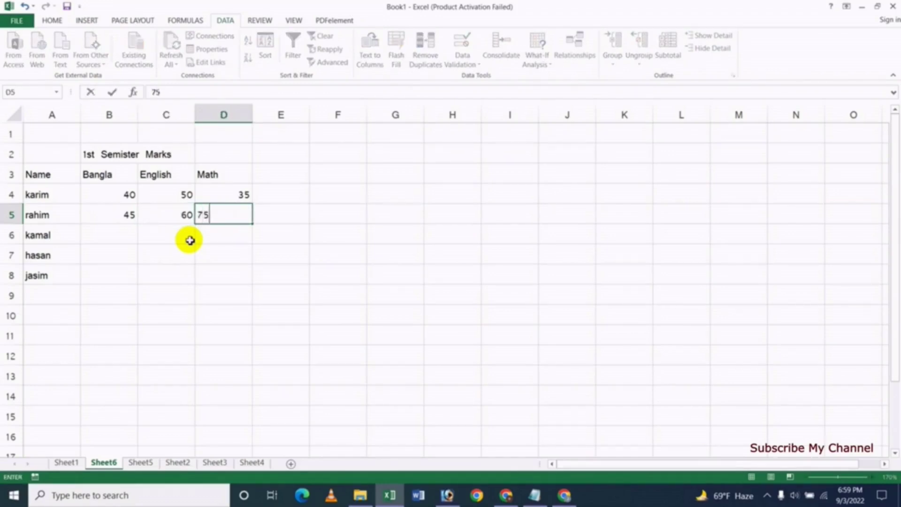
key("Return")
Enter kamal's marks: Bangla 36, English 50, Math 55
type("3")
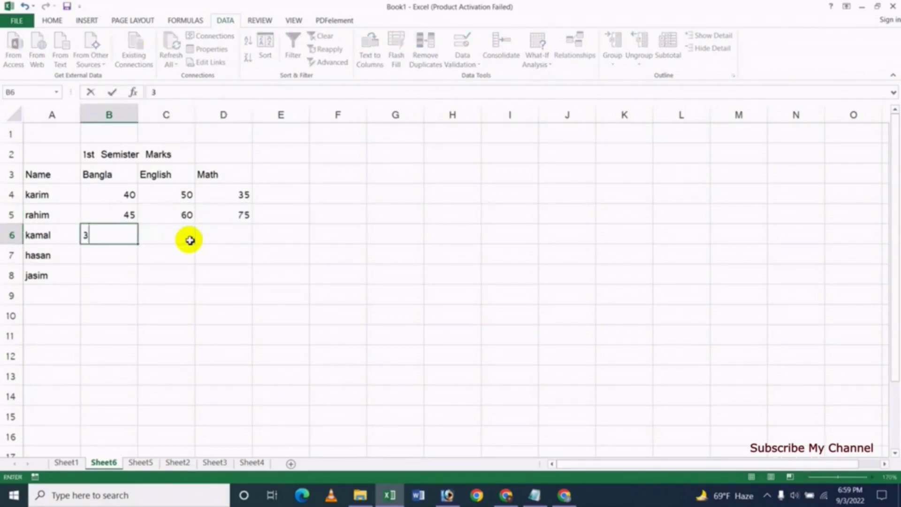
type("6")
key("Tab")
type("50")
key("Tab")
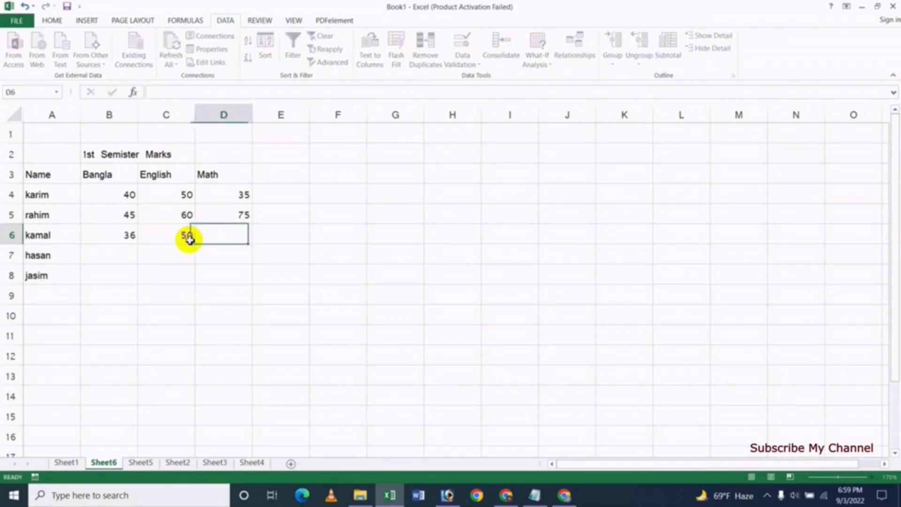
left_click(190, 240)
key("Tab")
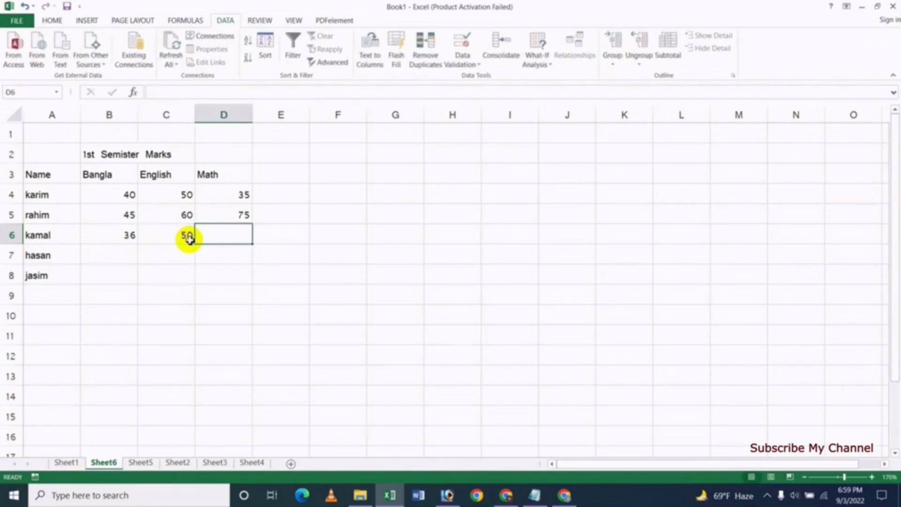
type("55")
key("Return")
Enter hasan's marks: Bangla 45, English 60, Math 78
key("Left")
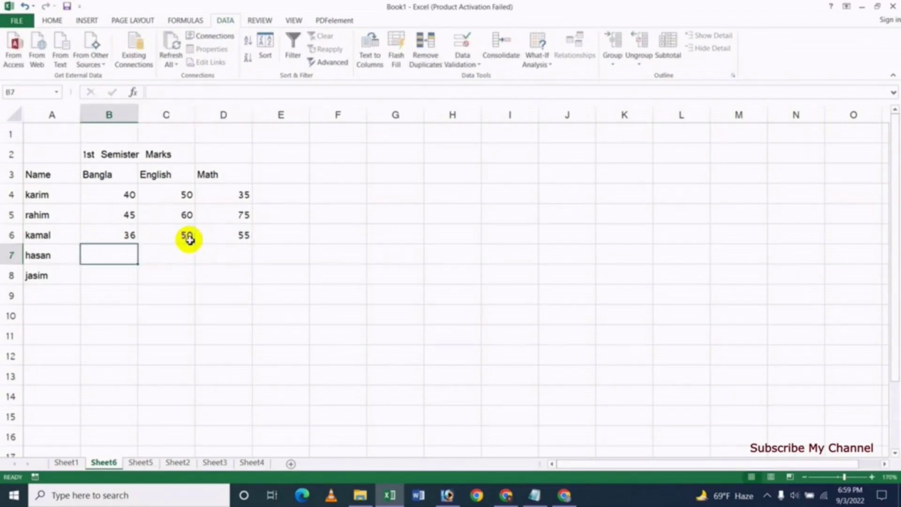
type("45")
key("Tab")
type("60")
key("Tab")
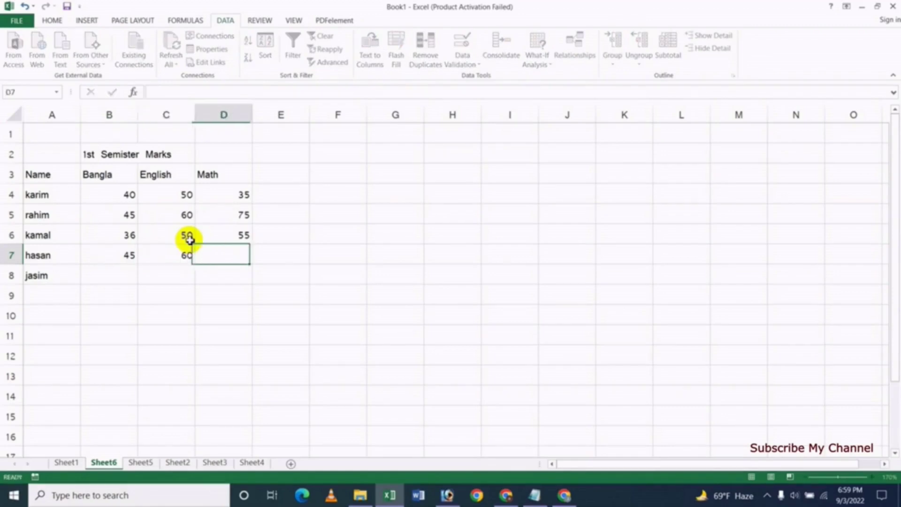
type("78")
key("Return")
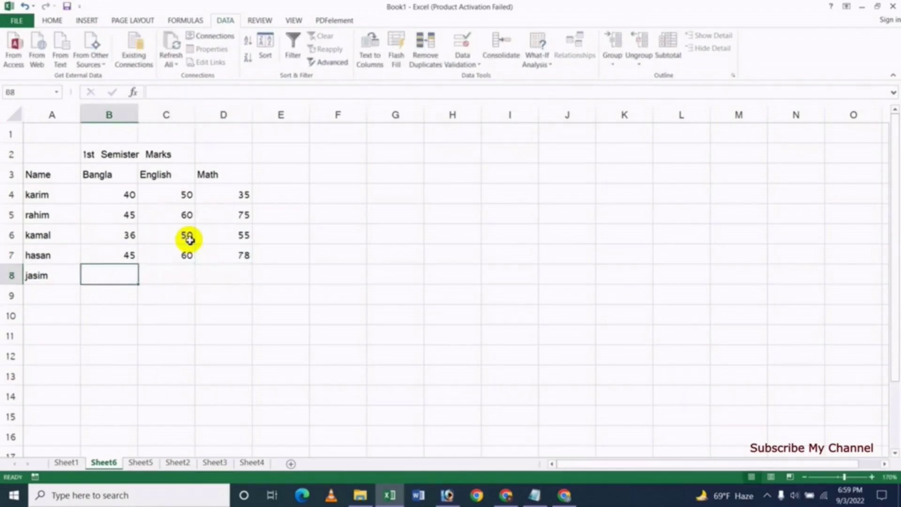
Enter jasim's marks: Bangla 48, English 50, Math 60
type("48")
key("Tab")
type("5")
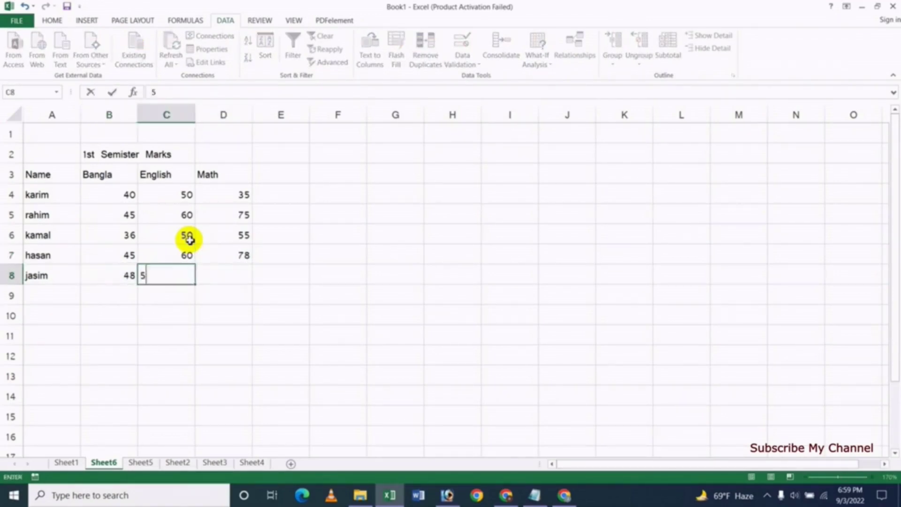
type("0")
key("Tab")
type("60")
key("Down")
key("Down")
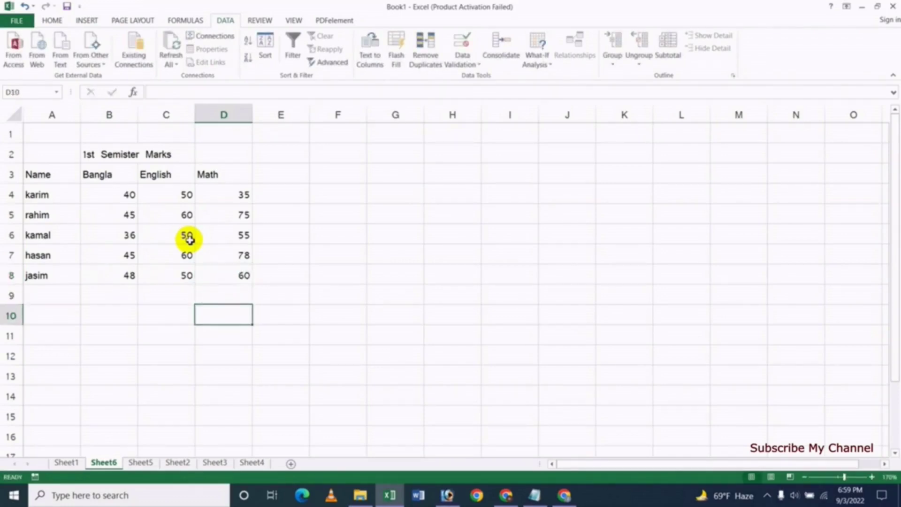
key("Up")
key("Up")
key("Up")
key("Up")
key("Up")
key("Up")
key("Up")
key("Up")
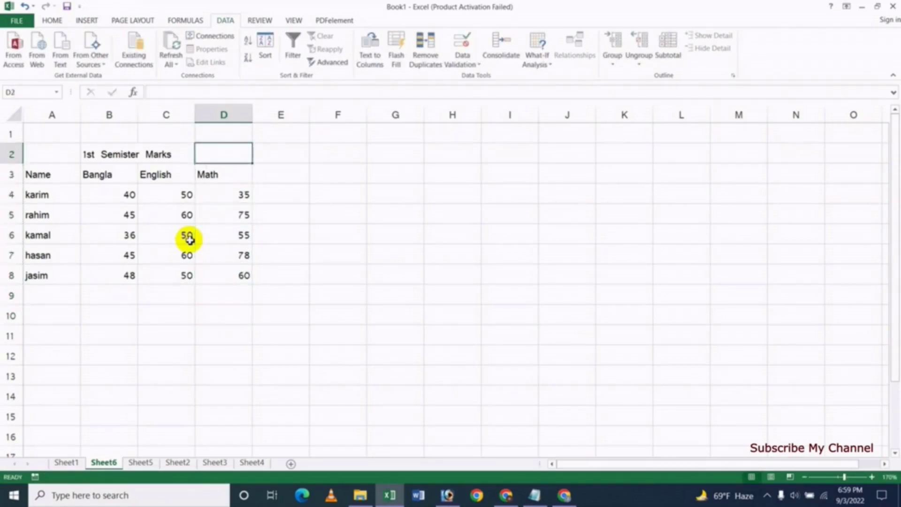
Select the 1st Semister Marks table A2:D8 and copy it
key("Left")
key("Left")
key("Left")
key("shift+Right")
key("shift+Right")
key("shift+Right")
key("shift+Down")
key("shift+Down")
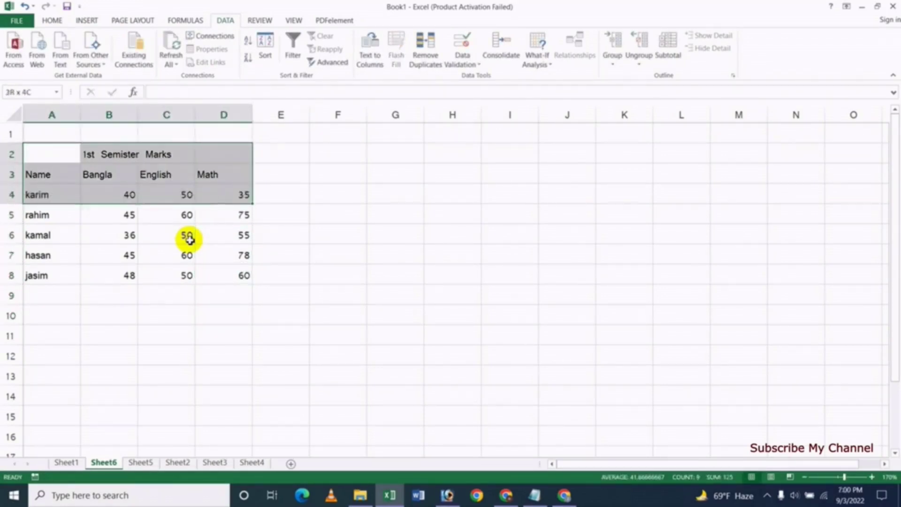
key("shift+Down")
key("shift+Down")
key("shift+Down")
key("shift+Down")
key("ctrl+c")
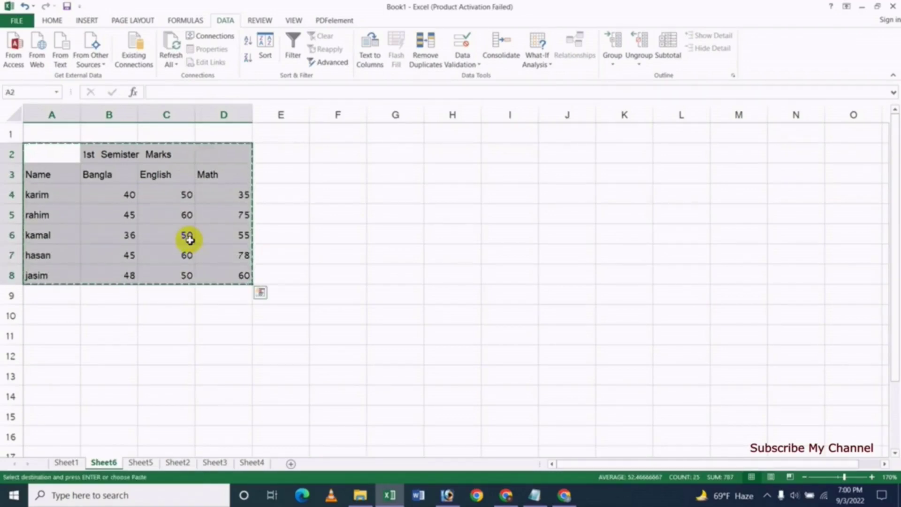
Paste copies of the table starting at rows 11 and 20
key("Down")
key("Down")
key("Down")
key("Down")
key("Down")
key("Down")
key("Down")
key("Down")
key("Down")
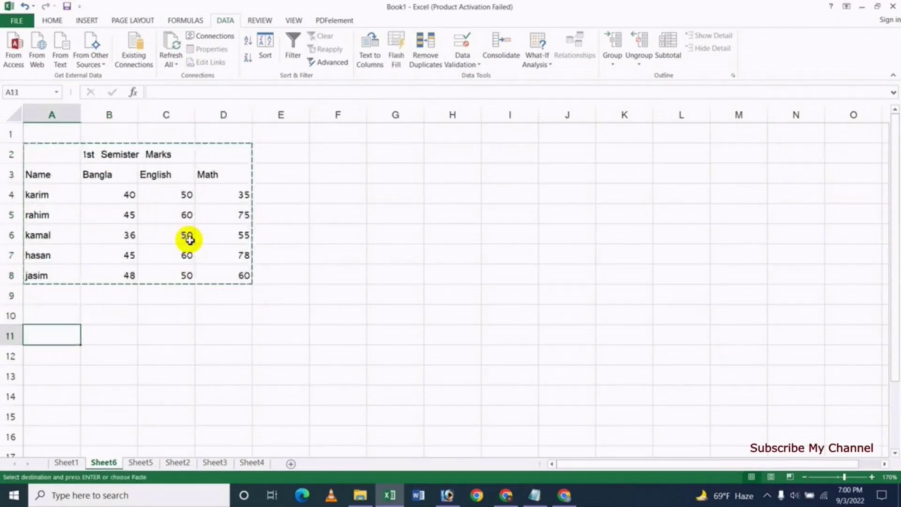
key("ctrl+v")
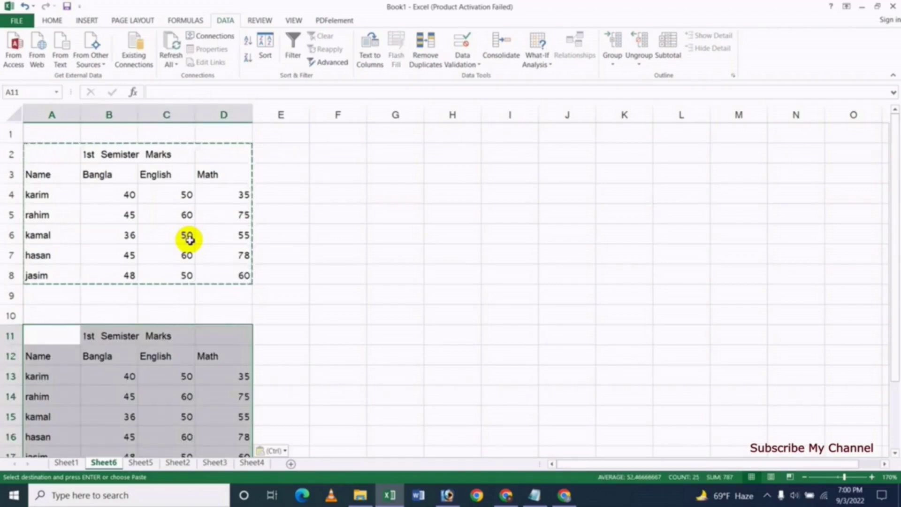
key("Down")
key("Down")
key("Down")
key("Down")
key("Down")
key("Down")
key("Down")
key("Down")
key("Down")
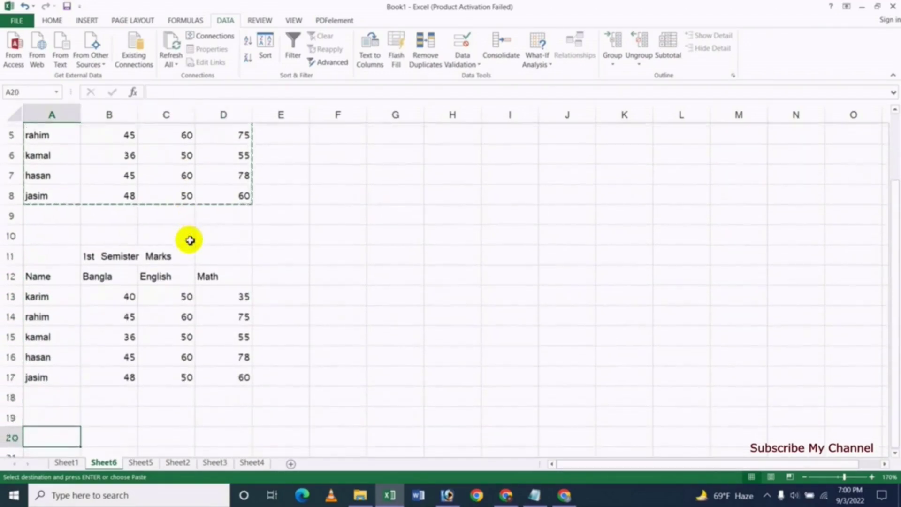
key("Down")
key("Up")
key("Up")
key("Down")
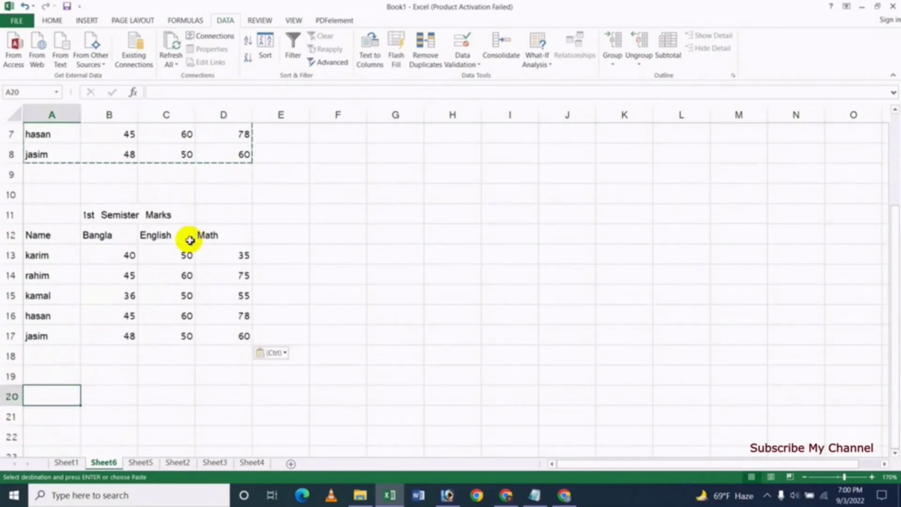
key("ctrl+v")
key("Up")
key("Up")
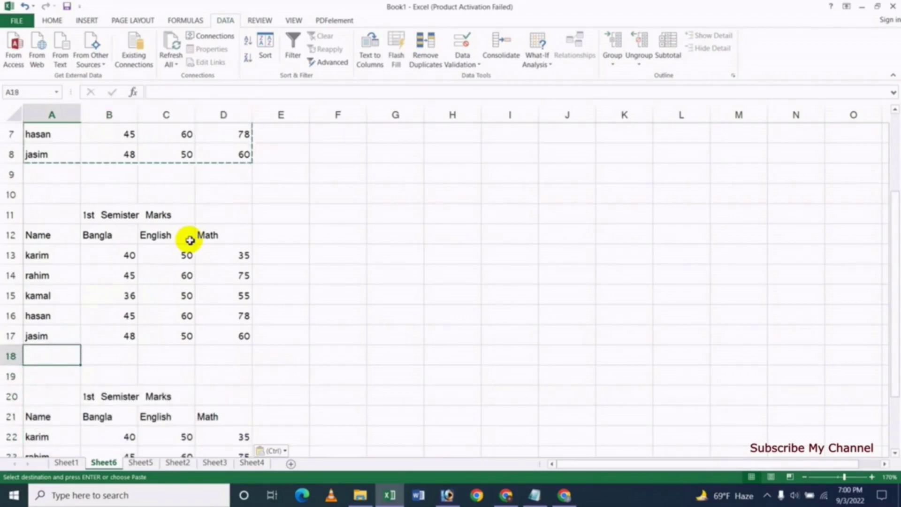
key("Escape")
key("Up")
Retitle the first copy to '2nd Semister Marks'
key("Up")
key("Up")
key("Up")
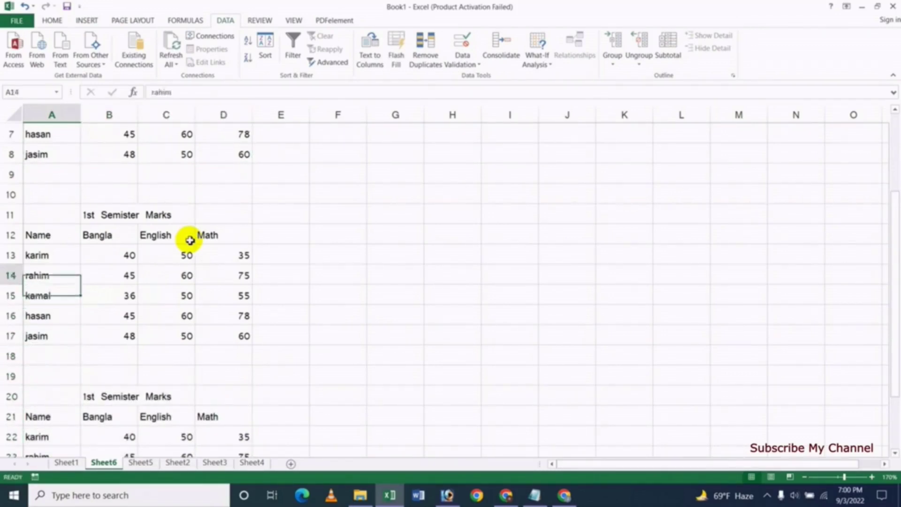
key("Up")
key("Up")
key("Up")
key("Right")
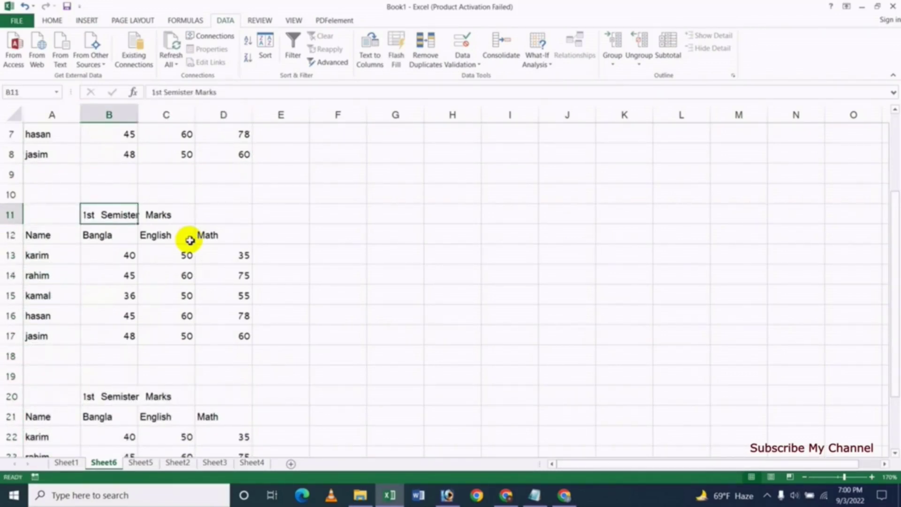
key("F2")
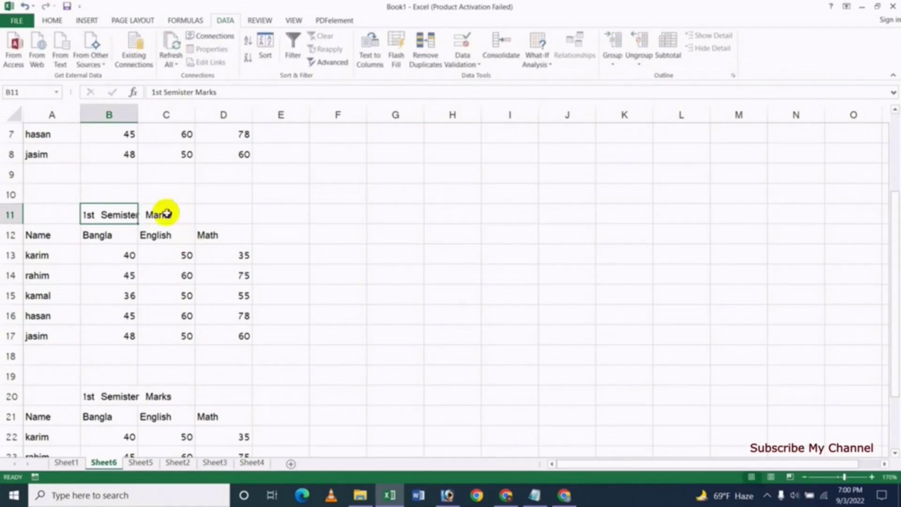
left_click(244, 211)
left_click(103, 214)
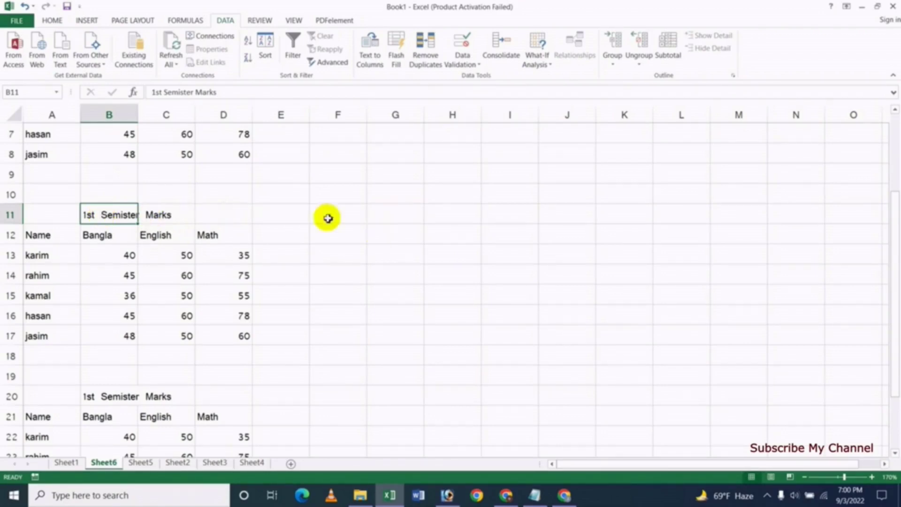
double_click(100, 215)
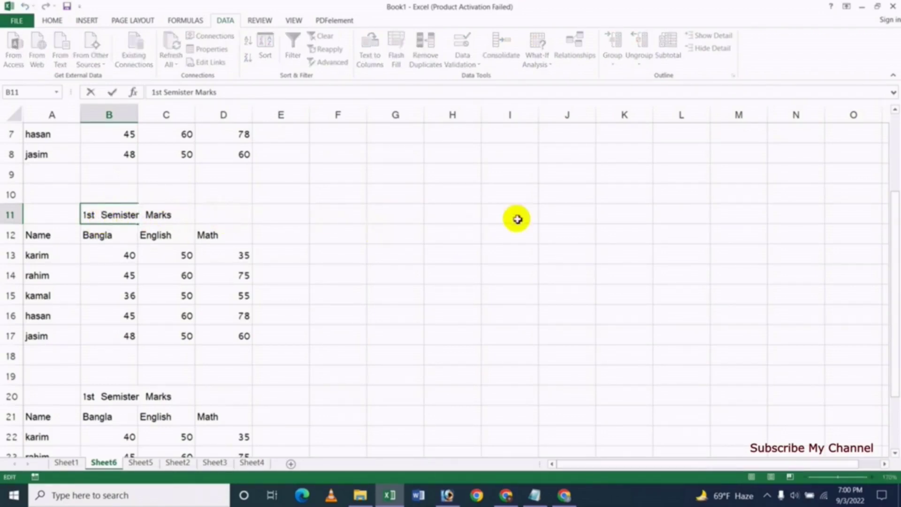
key("Delete")
key("Delete")
key("Delete")
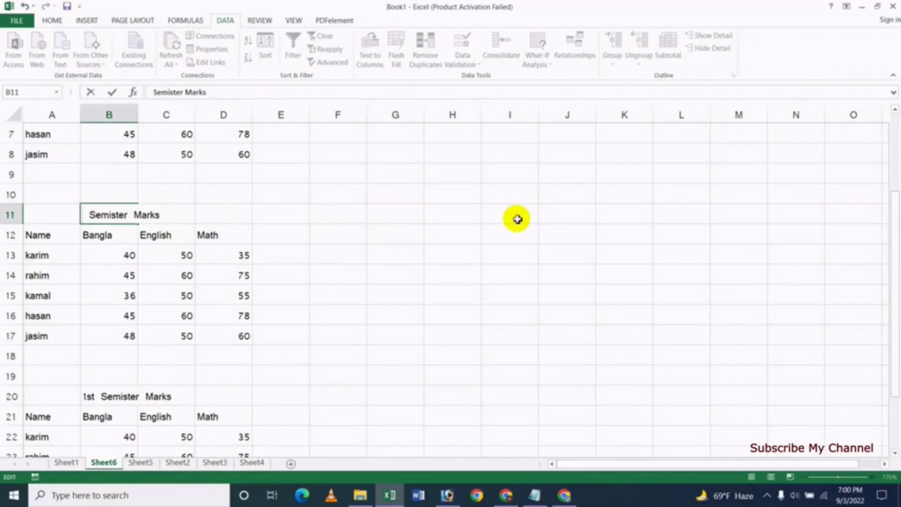
type("2nd")
key("Return")
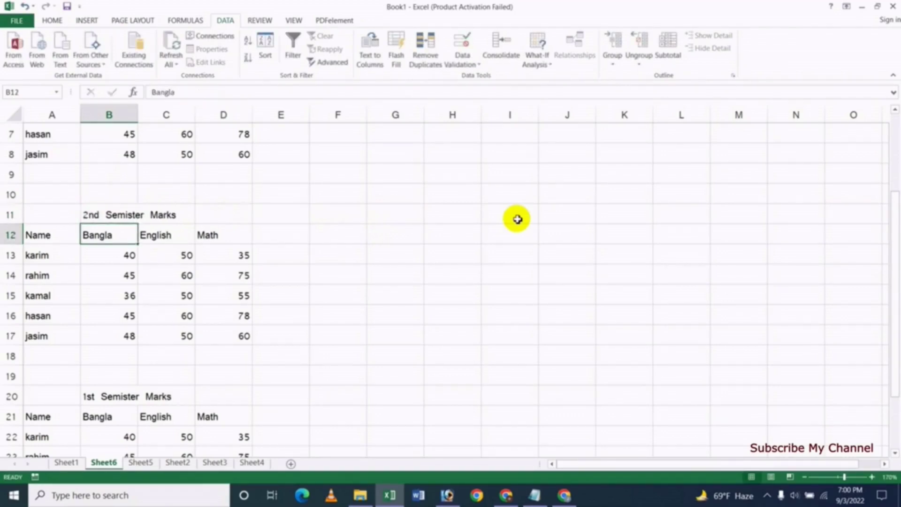
Change karim's Bangla mark to 50 and kamal's English mark to 60
key("Down")
key("Down")
key("Up")
key("Left")
key("Right")
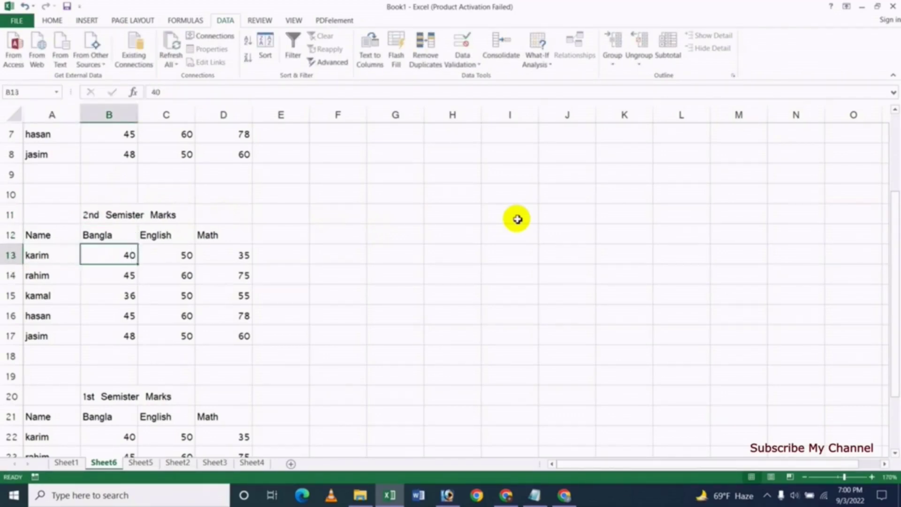
key("Right")
key("Right")
key("Left")
key("Left")
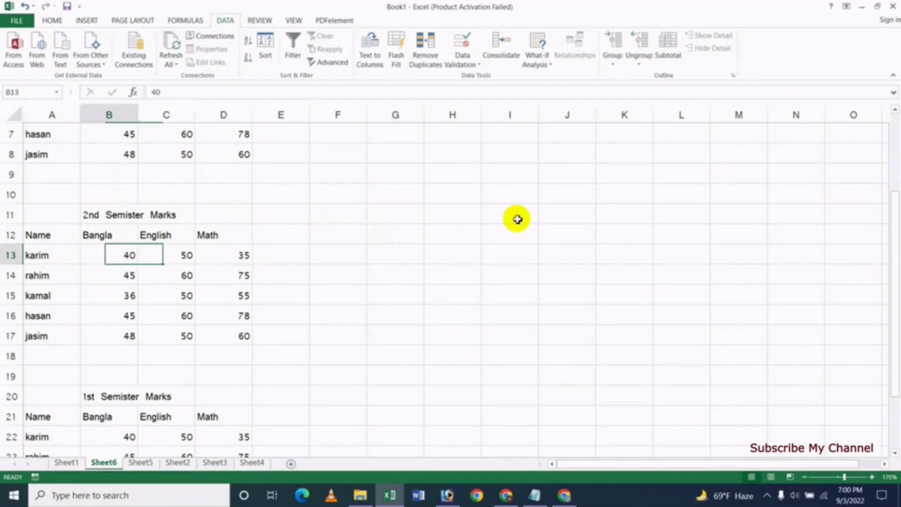
type("50")
key("Right")
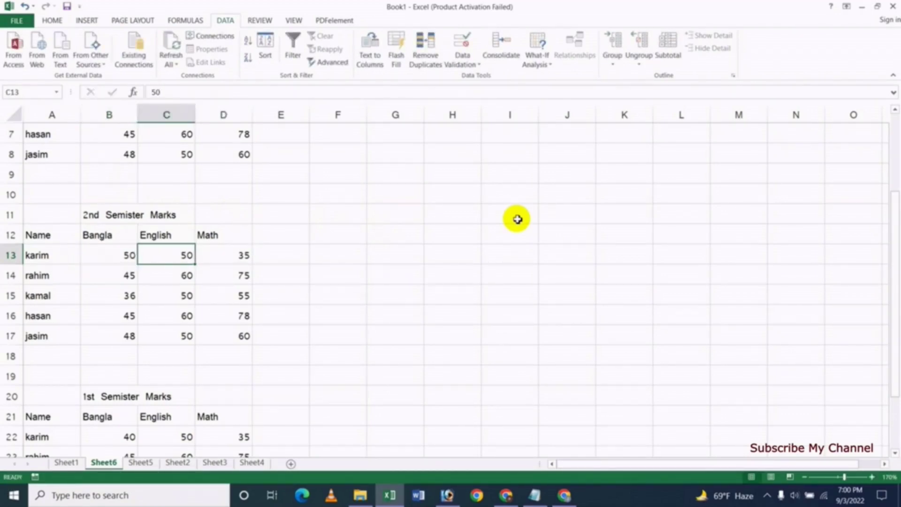
key("Down")
key("Down")
type("60")
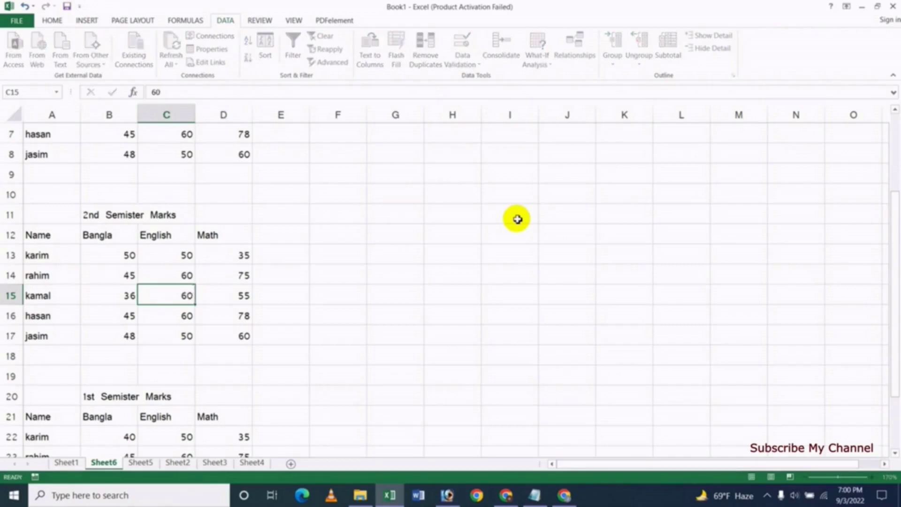
key("Down")
key("Down")
Set jasim's Bangla mark to 45 and kamal's Bangla to 39 and Math to 50
key("Left")
type("4")
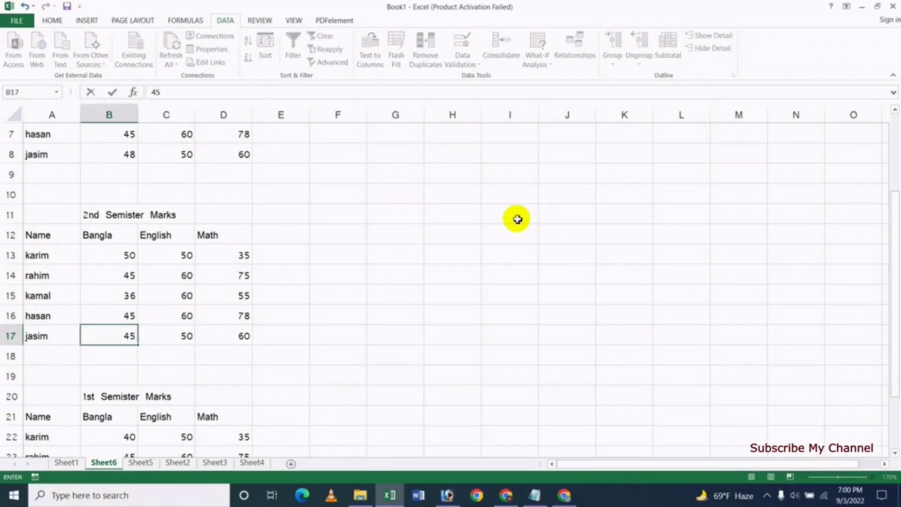
key("Up")
key("Up")
key("Up")
key("Down")
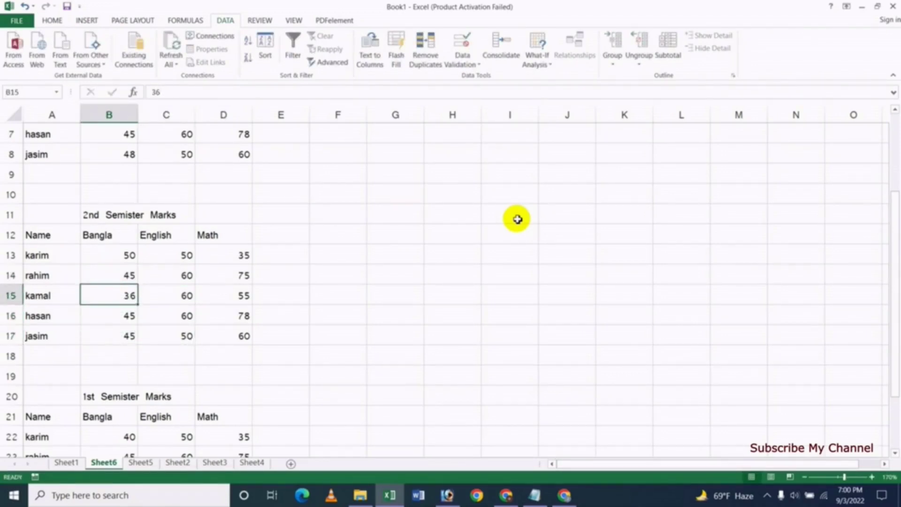
type("36")
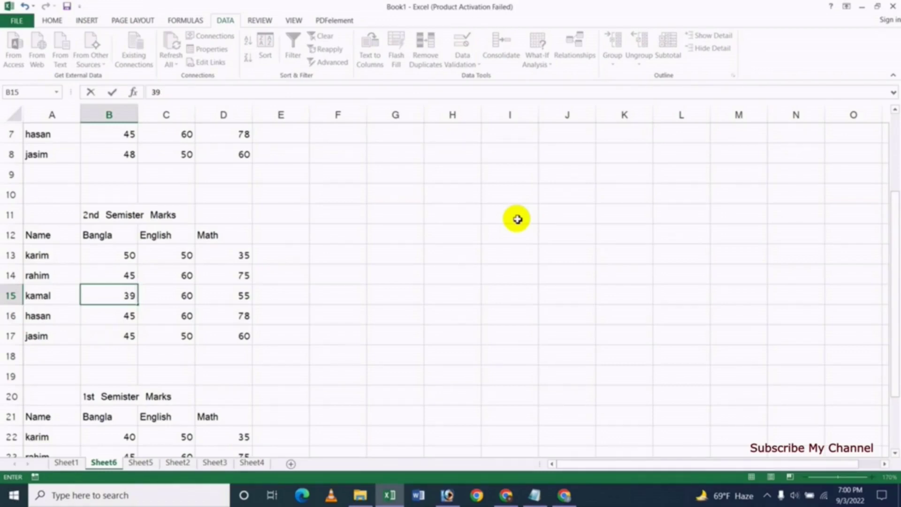
key("Right")
key("Right")
key("Right")
key("Left")
type("5")
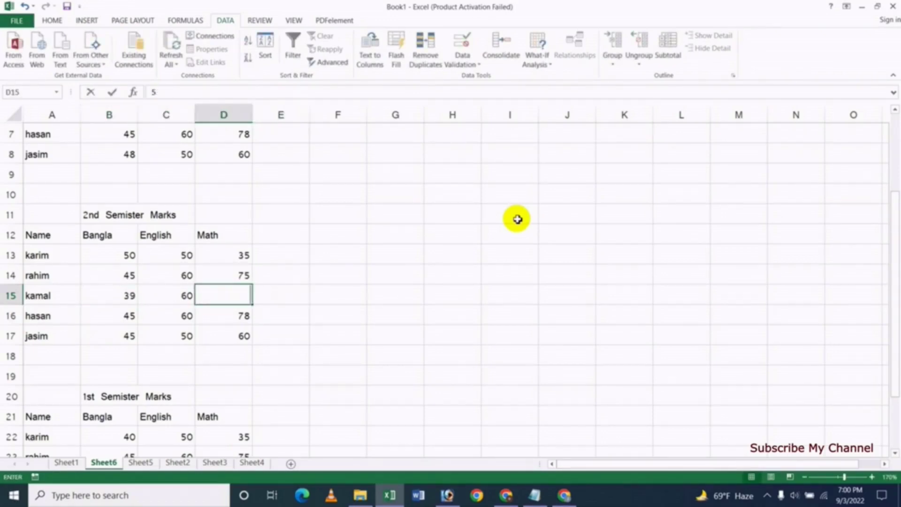
type("0")
key("Down")
key("Down")
key("Down")
key("Down")
key("Down")
key("Left")
key("Left")
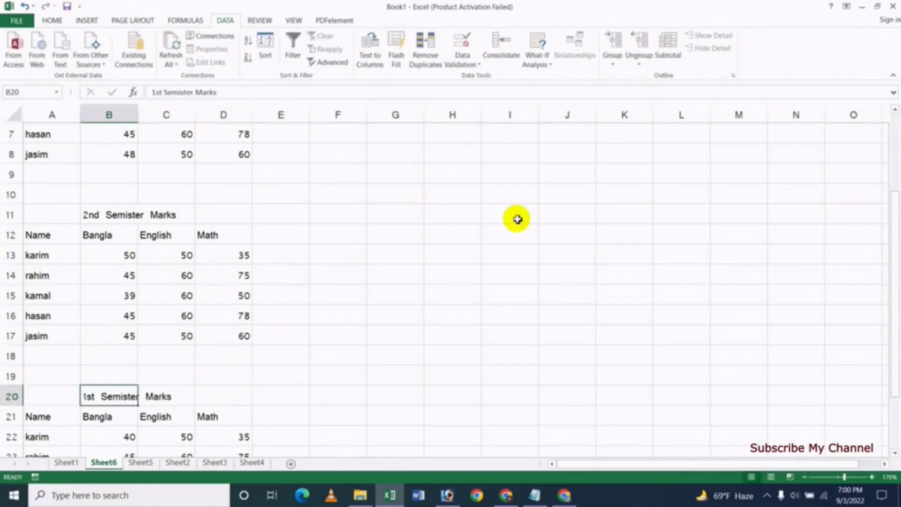
key("Left")
Retitle the copied third table in B20 from 1st to '3rd Semister Marks'
key("Right")
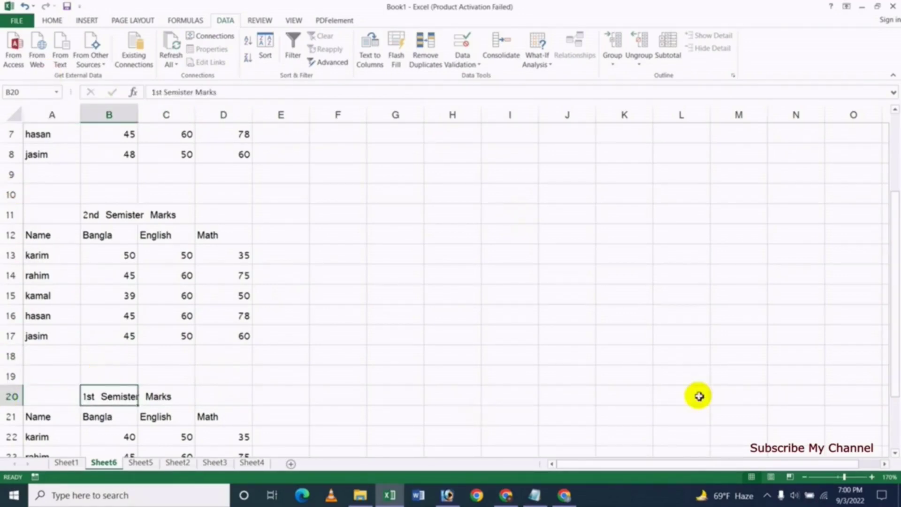
key("F2")
key("Delete")
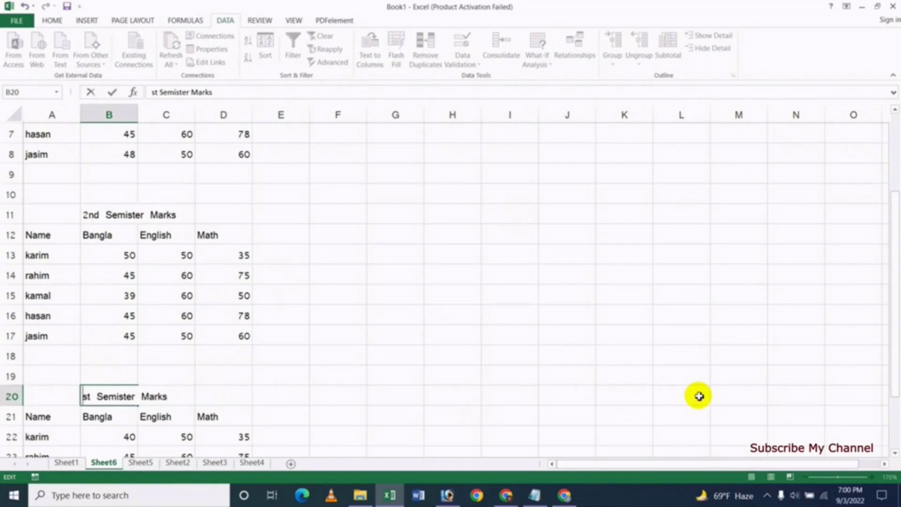
key("Delete")
key("Delete")
type("3rd")
key("Return")
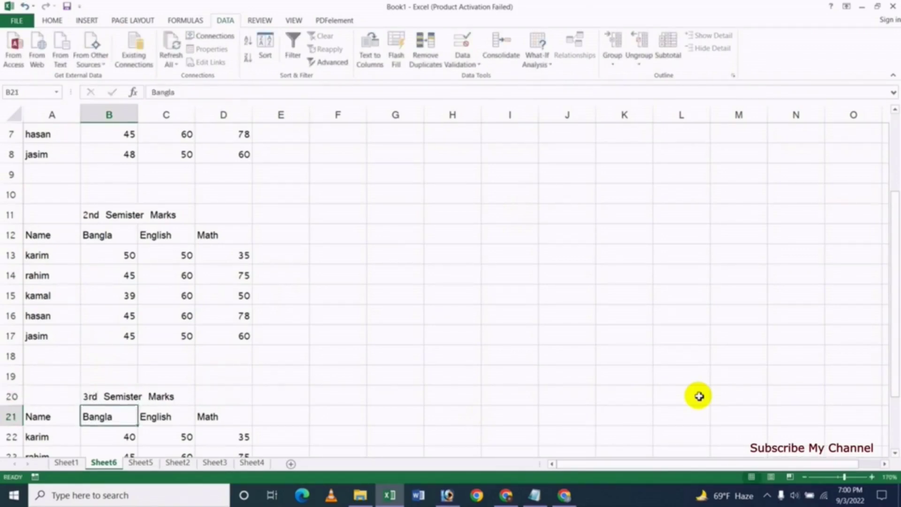
Enter karim's Bangla mark as 50 and rahim's Math mark as 48
key("Down")
key("Down")
key("Down")
key("Down")
key("Down")
key("Down")
key("Down")
key("Up")
key("Up")
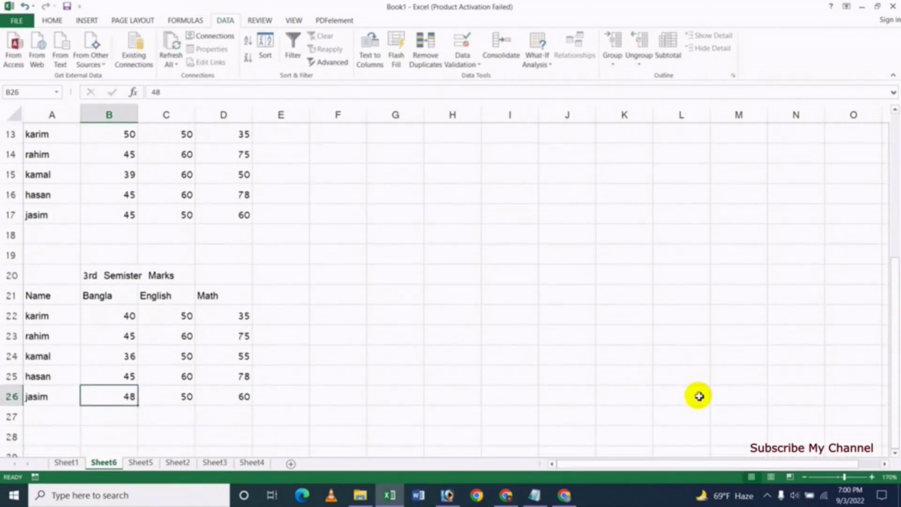
key("Up")
key("Up")
key("Up")
key("Up")
type("50")
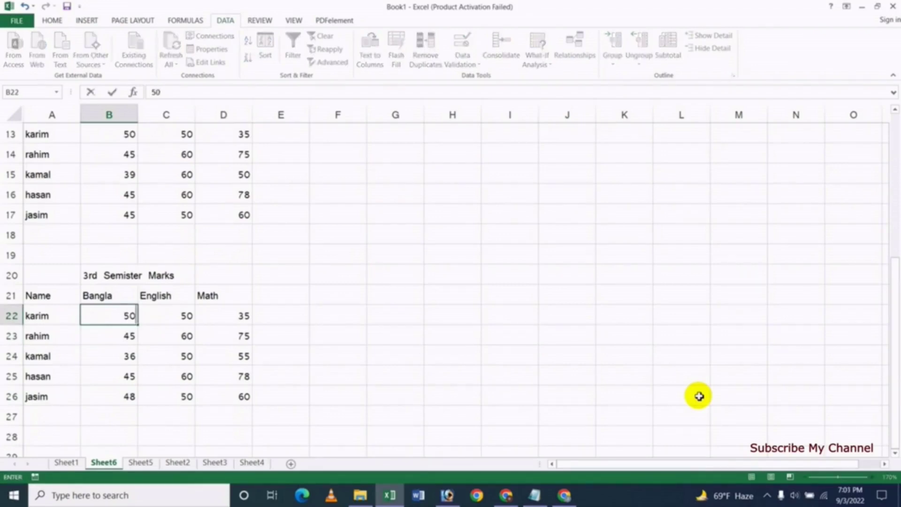
key("Right")
key("Right")
key("Down")
type("4")
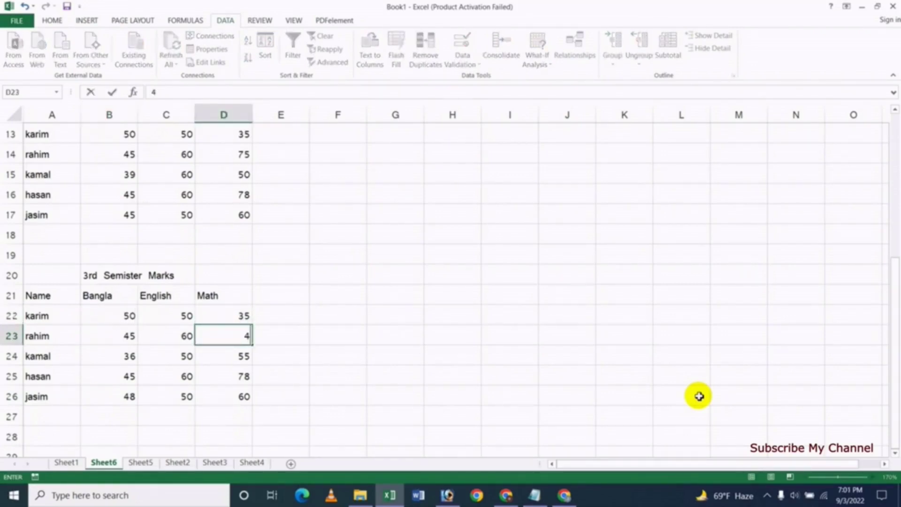
type("8")
key("Return")
Set rahim's Bangla mark to 69 and kamal's Math mark to 48
key("Down")
key("Left")
key("Left")
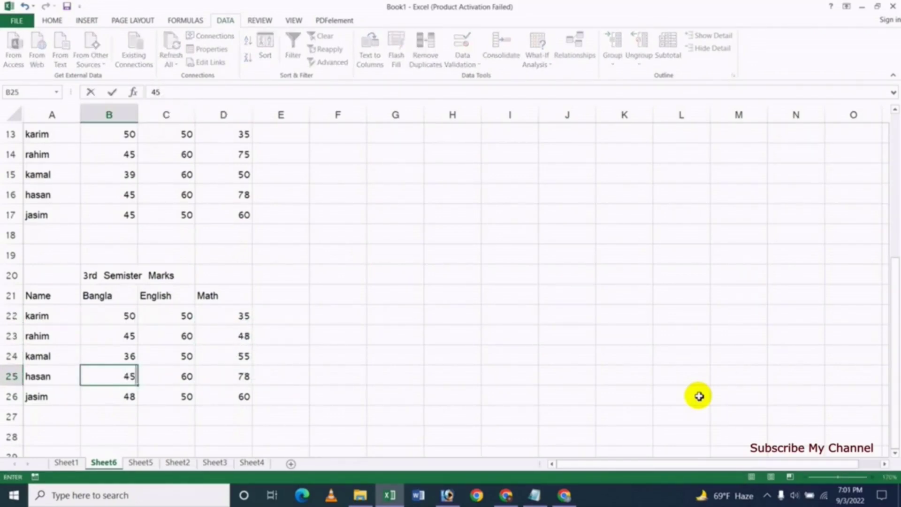
key("Down")
key("Up")
key("Up")
key("Up")
type("2")
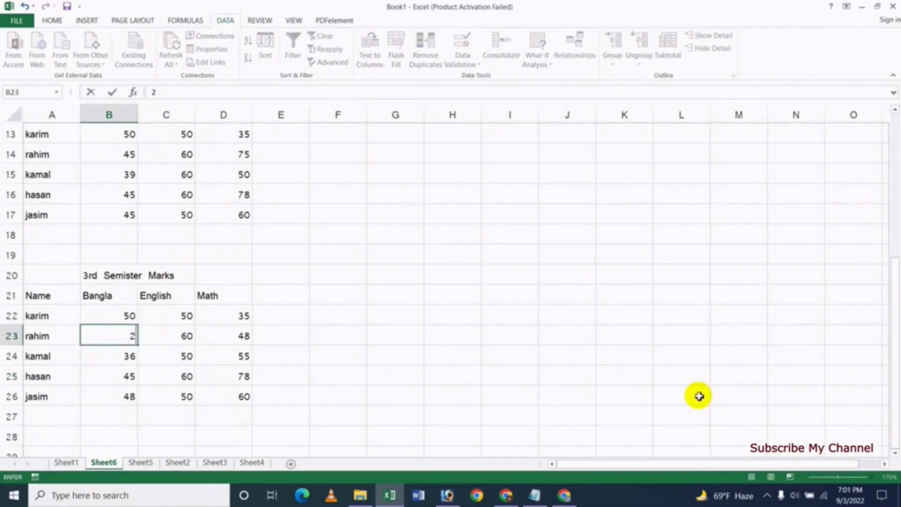
key("BackSpace")
key("BackSpace")
key("Tab")
key("Tab")
key("Down")
type("48")
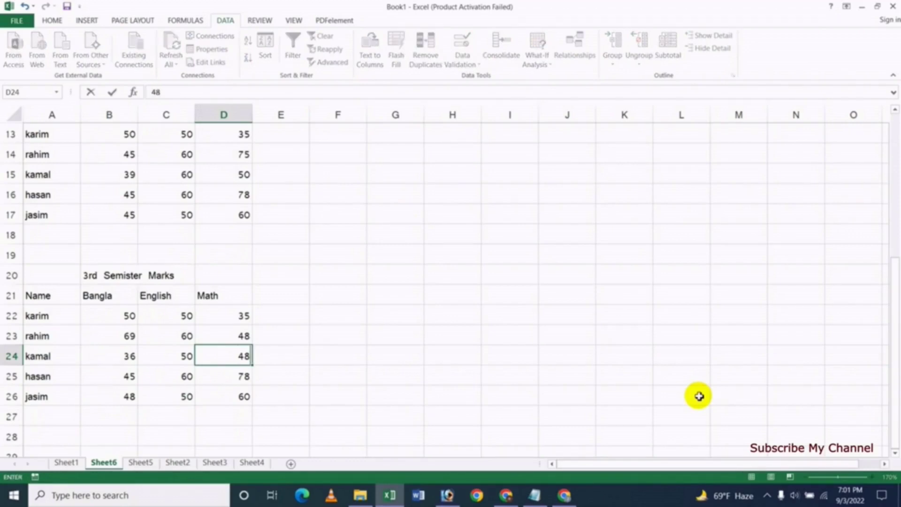
key("Down")
key("Down")
key("Up")
key("Up")
key("Up")
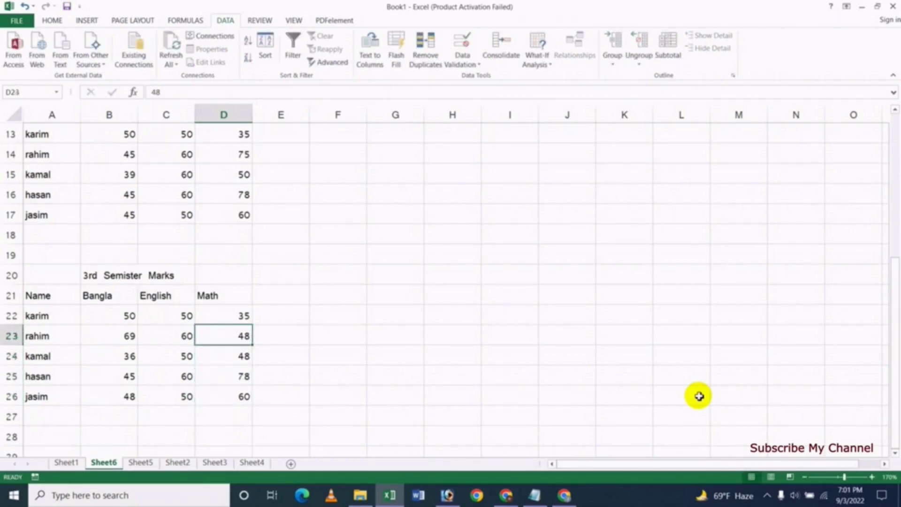
key("ctrl+Home")
key("Down")
key("Down")
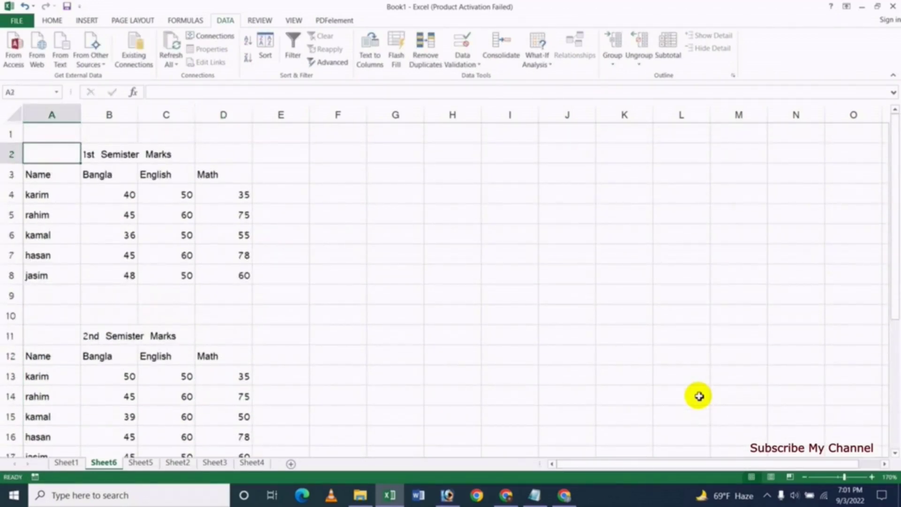
key("Down")
key("Down")
key("Down")
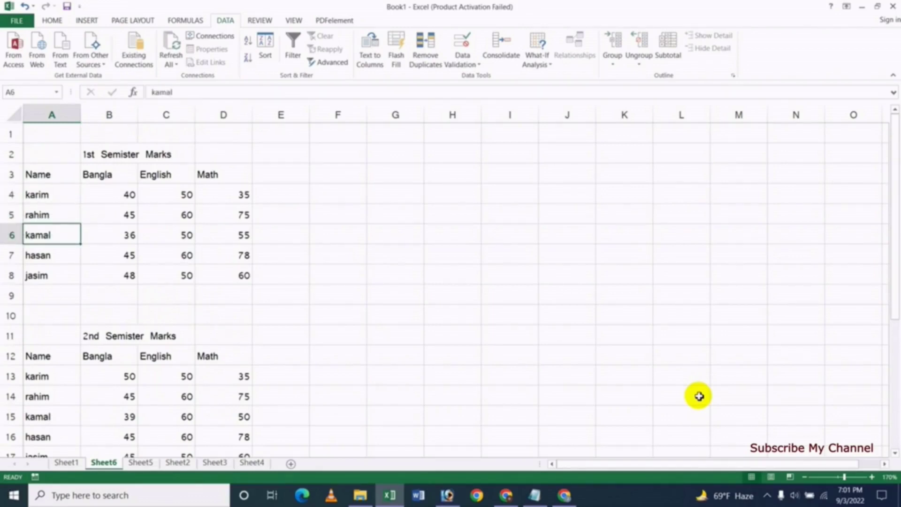
key("Down")
key("Down")
key("Up")
key("Up")
key("Up")
key("Up")
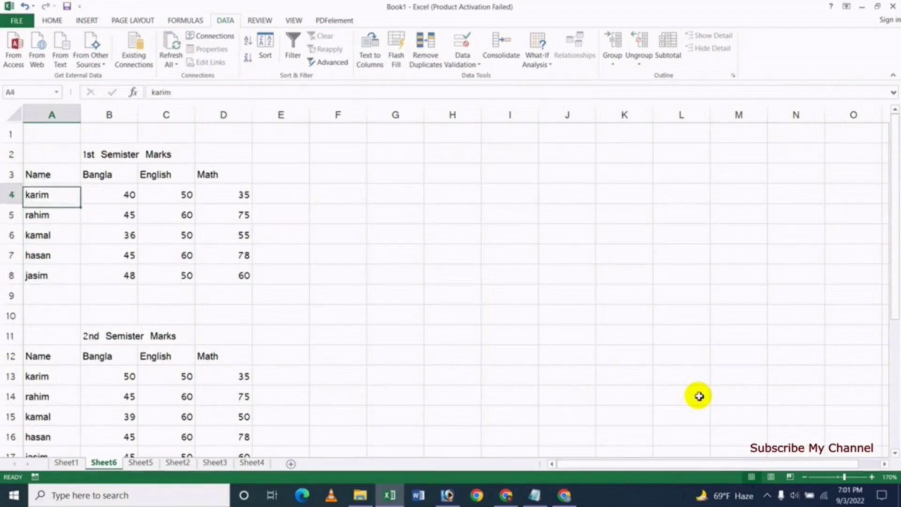
key("Up")
key("Right")
key("Right")
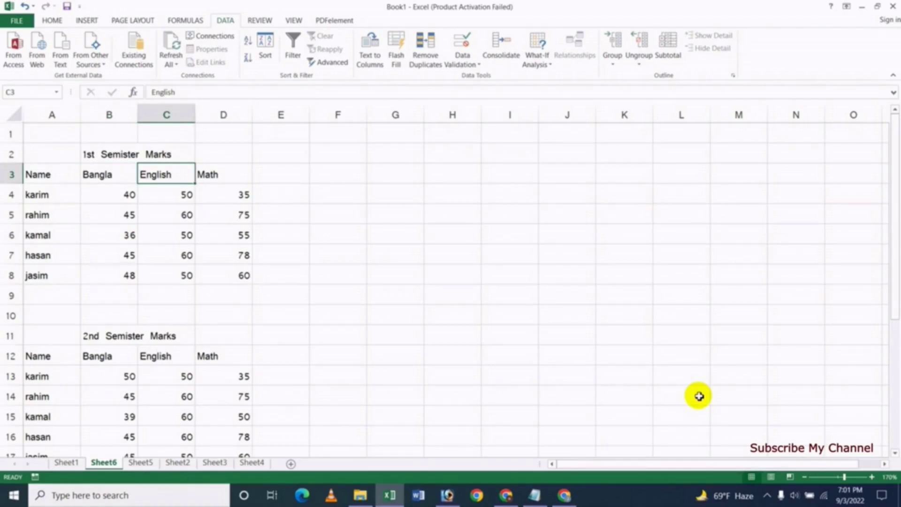
key("Left")
key("Left")
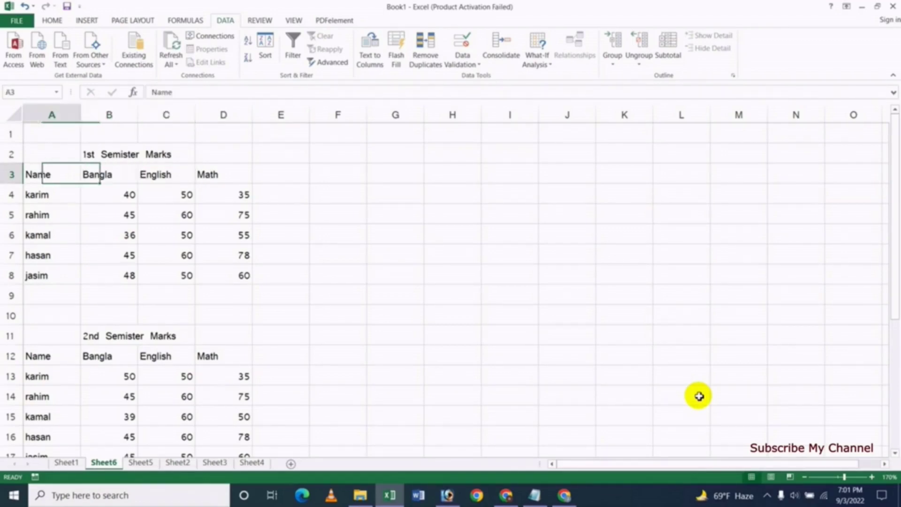
key("Down")
key("Down")
key("Down")
key("Down")
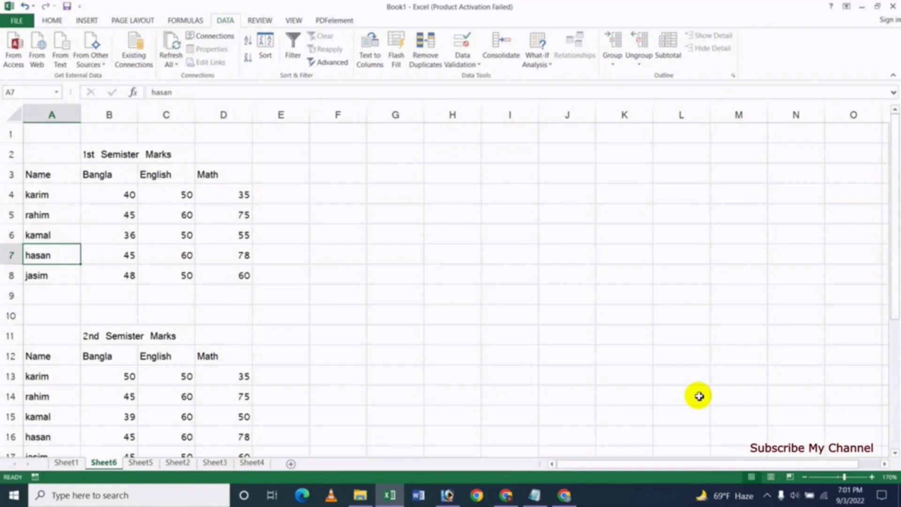
key("Up")
key("Up")
key("Up")
key("Up")
key("Down")
key("Down")
key("Down")
key("Right")
key("Right")
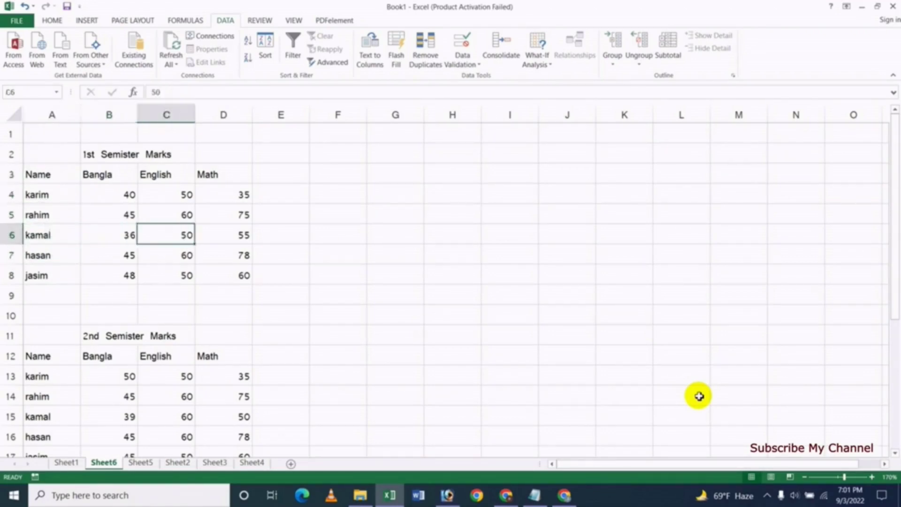
key("Right")
key("Down")
key("Down")
key("Down")
key("Down")
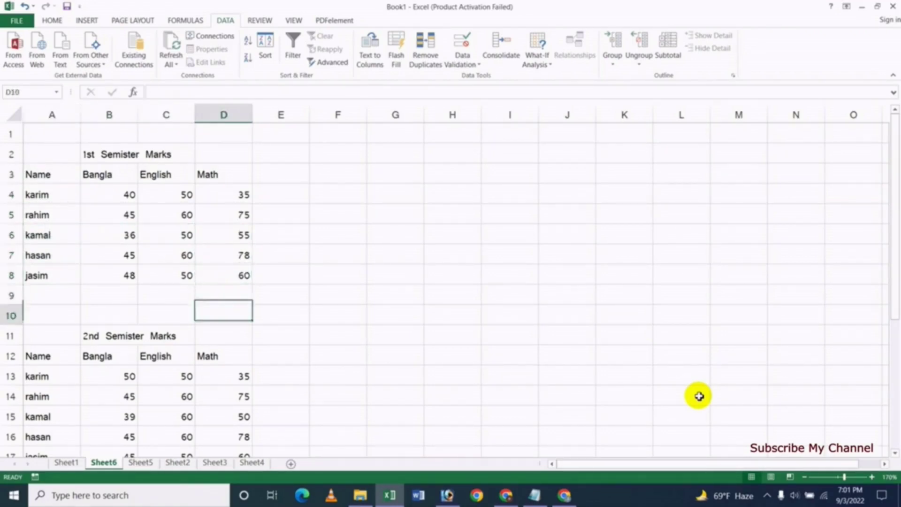
key("Down")
key("Down")
key("Down")
key("Down")
key("Down")
key("Down")
key("Down")
key("Down")
key("Down")
key("Up")
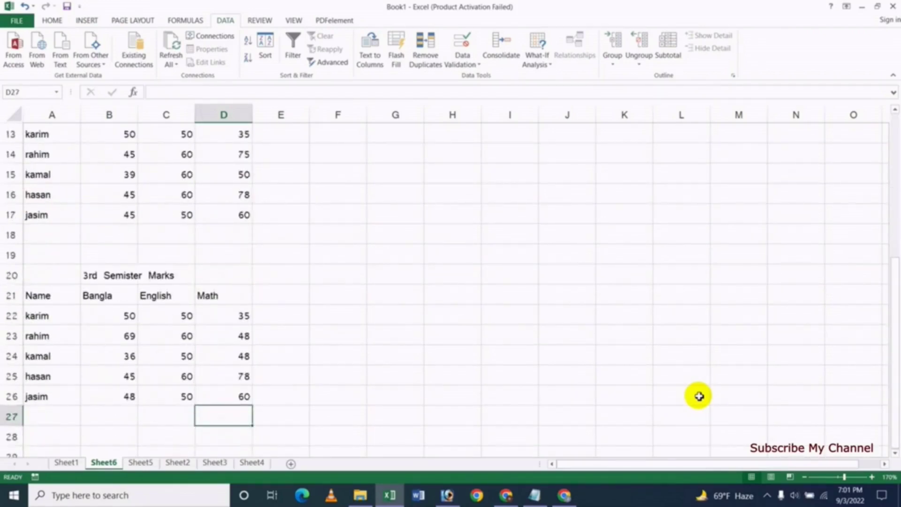
key("Up")
key("Up")
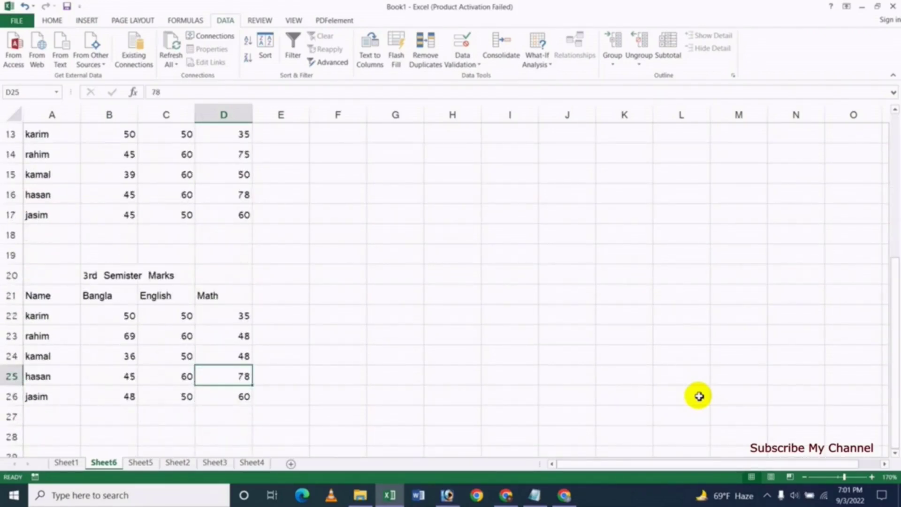
left_click_drag(897, 289, 896, 126)
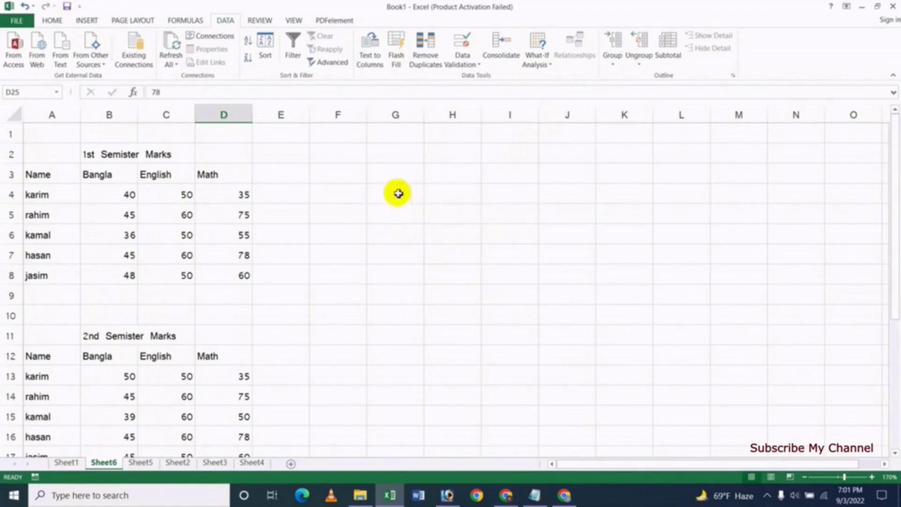
Type the heading 'All Semister Total Marks' into cell G2
left_click(394, 160)
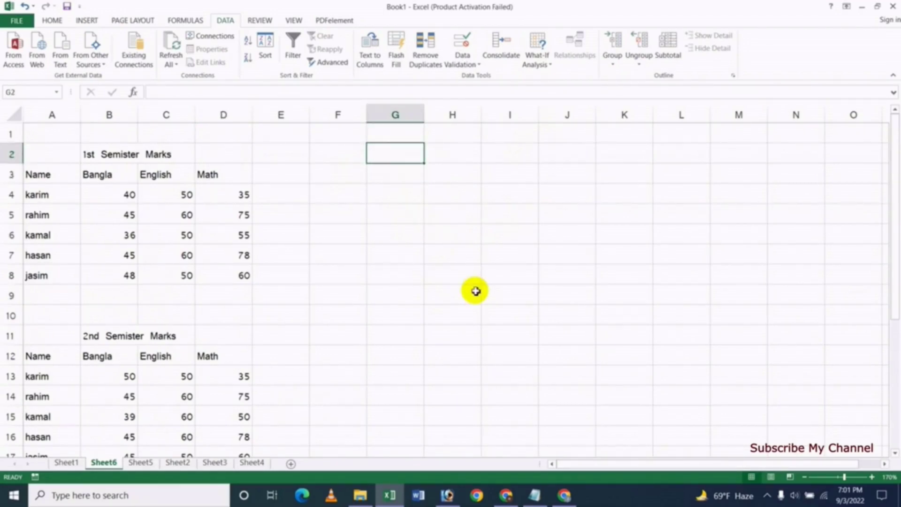
type("All Semister Total Marks")
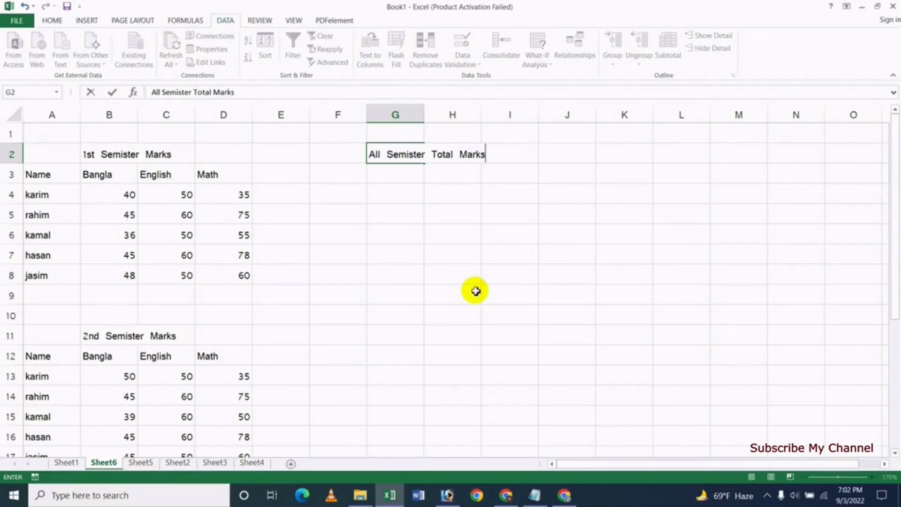
key("Return")
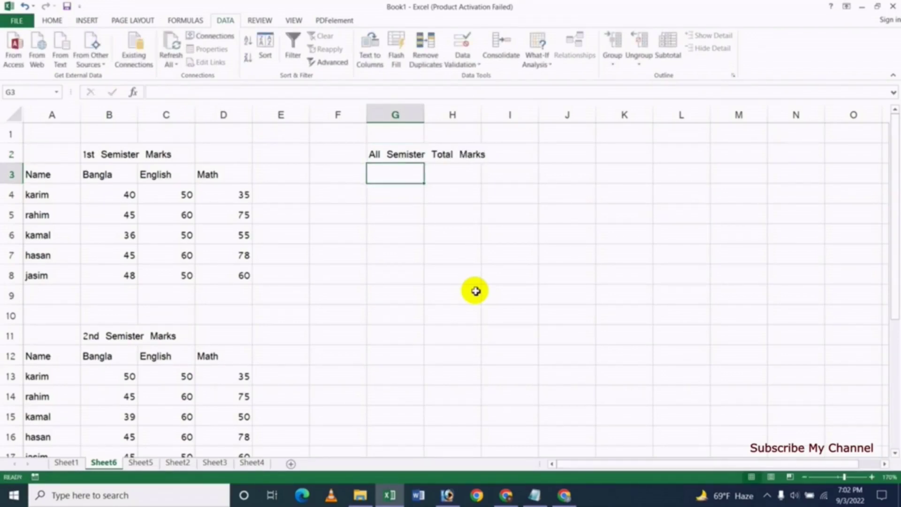
key("Left")
key("Down")
key("Down")
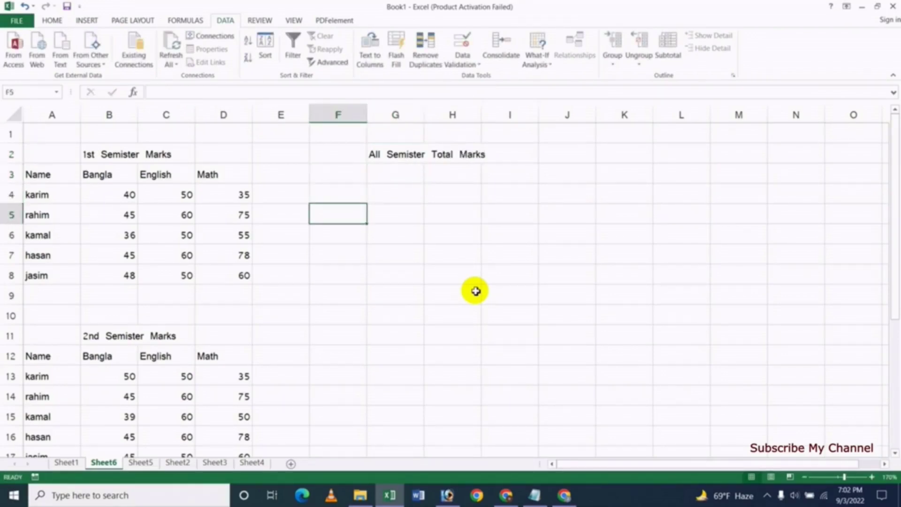
key("Up")
key("Up")
key("Left")
key("Left")
key("Left")
key("Left")
key("Left")
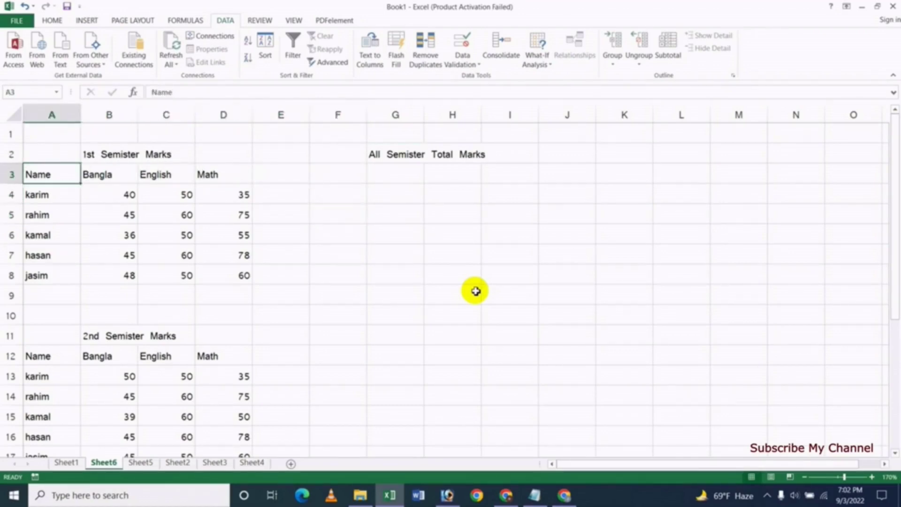
Copy the 1st semester table A3:D8 and paste it at F3
key("shift+Right")
key("shift+Right")
key("shift+Right")
key("shift+Down")
key("shift+Down")
key("shift+Down")
key("shift+Down")
key("shift+Down")
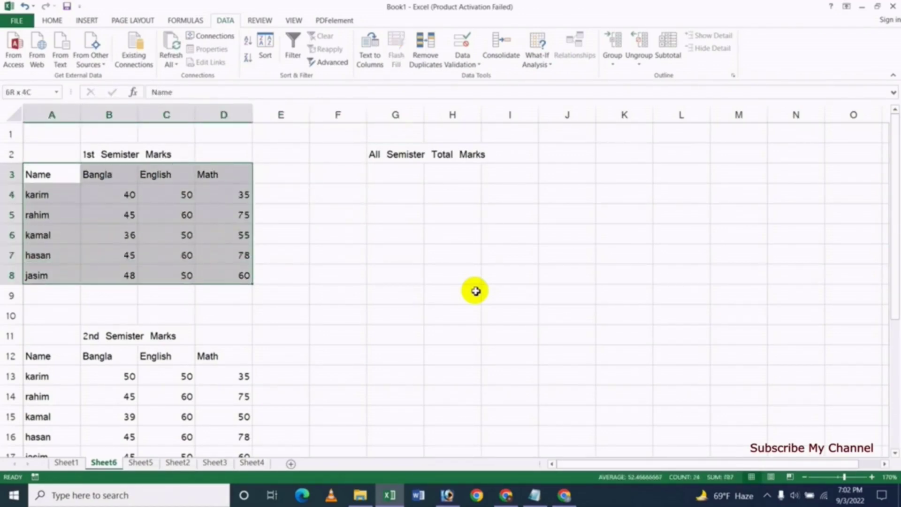
key("ctrl+c")
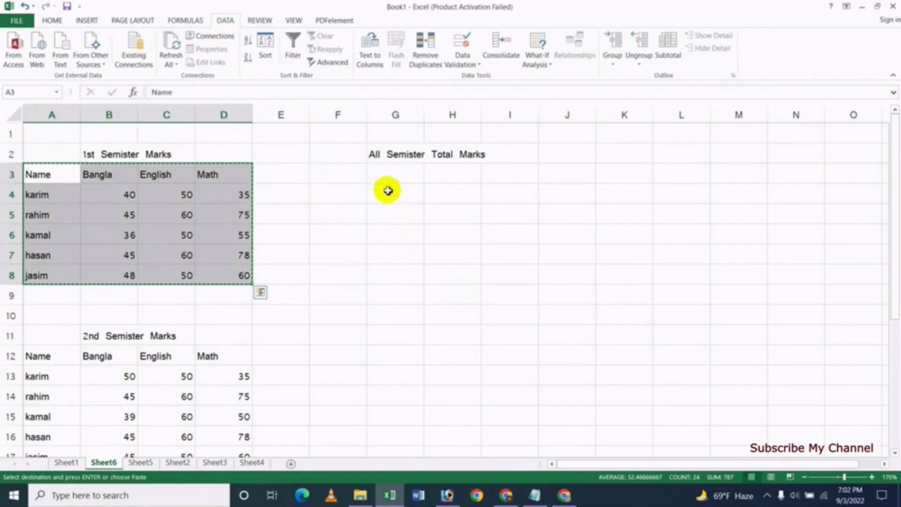
left_click(360, 182)
key("ctrl+v")
Clear the pasted marks in G4:I8, keeping the headers and student names
key("Down")
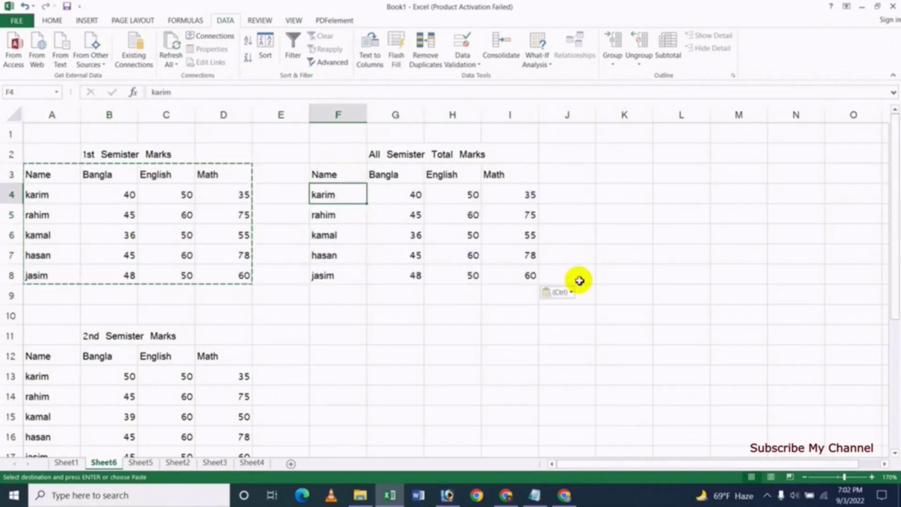
key("Right")
key("shift+Right")
key("shift+Right")
key("shift+Down")
key("shift+Down")
key("shift+Down")
key("shift+Down")
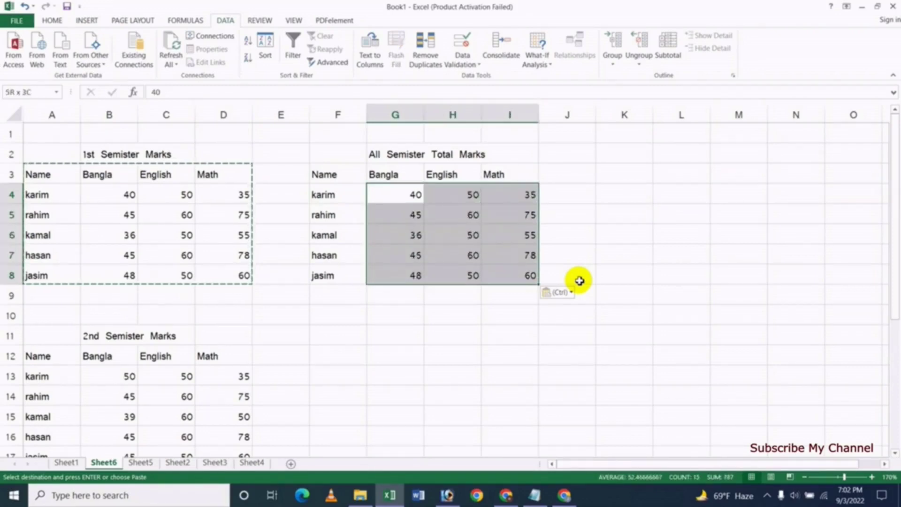
key("Delete")
key("Left")
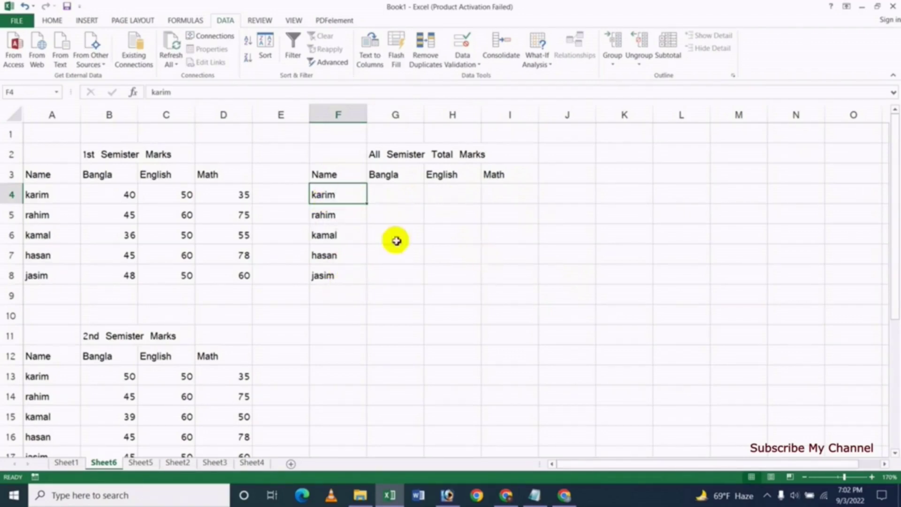
left_click(397, 199)
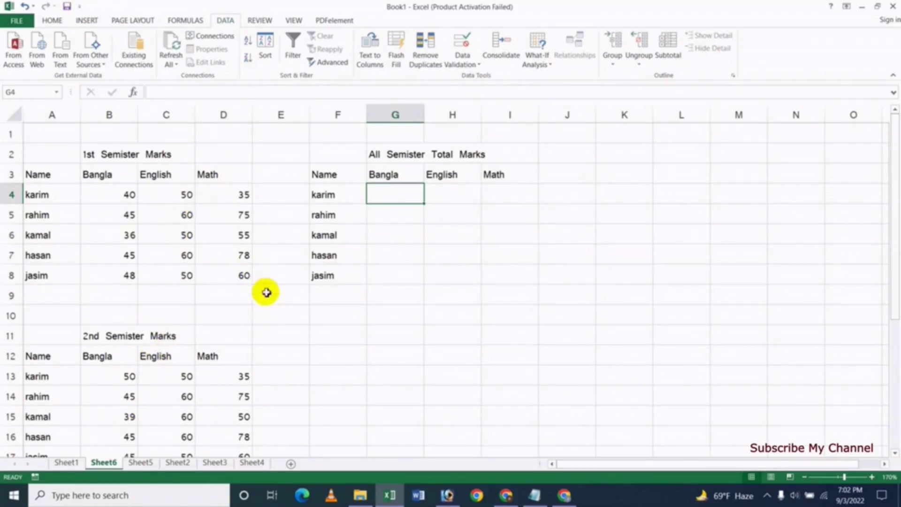
left_click(503, 191)
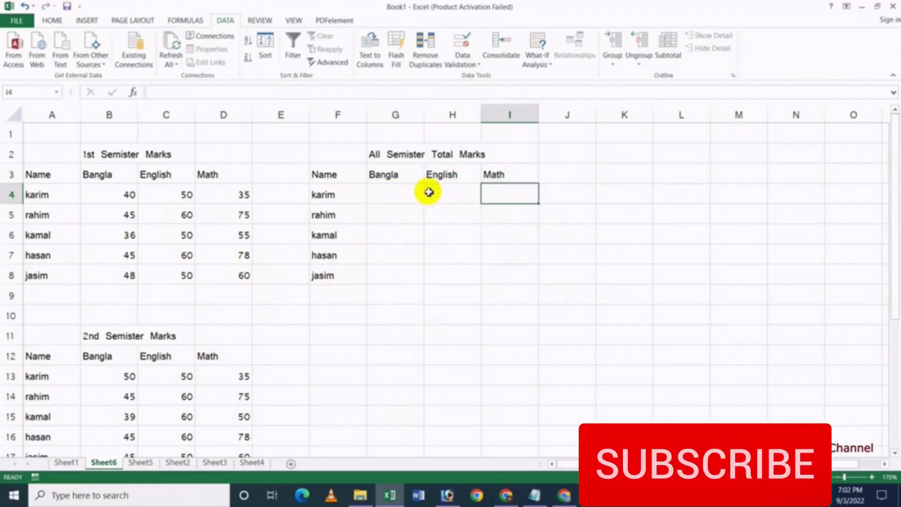
left_click(408, 200)
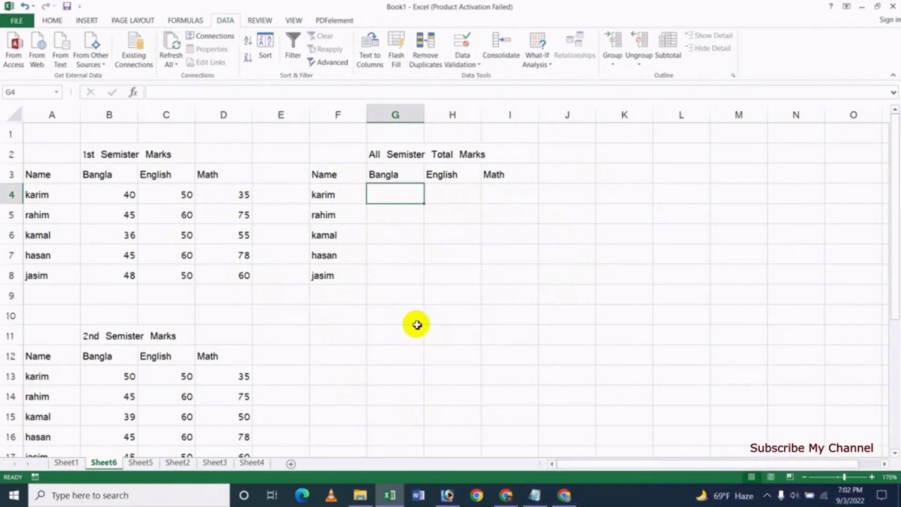
left_click(382, 240)
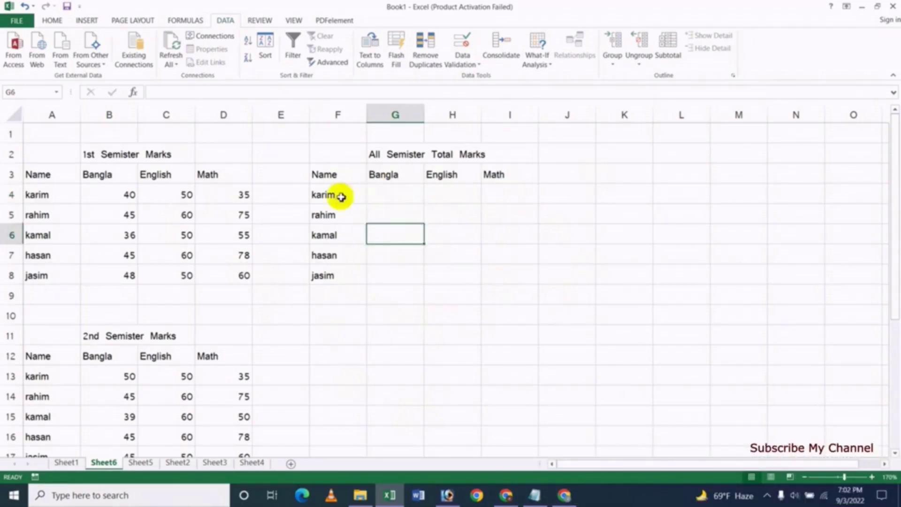
left_click(395, 198)
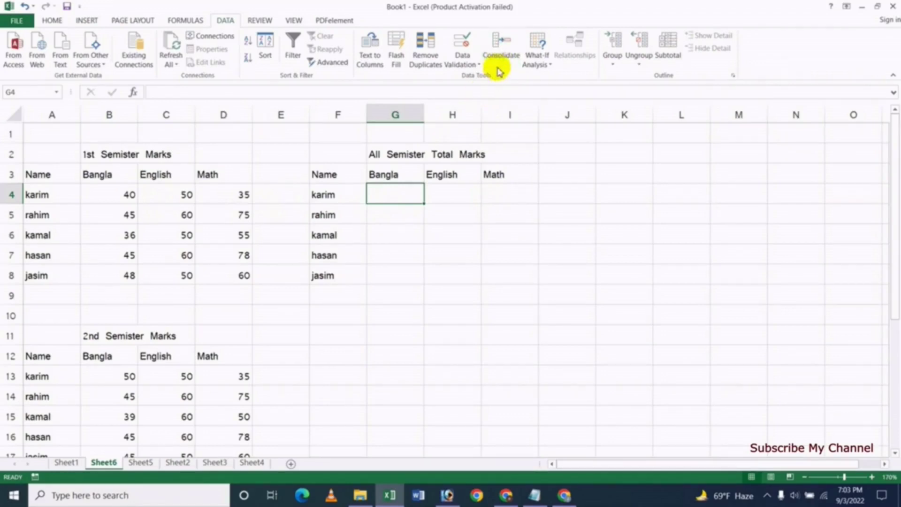
Open Data > Consolidate, choose Sum as the function, and place the cursor in Reference
left_click(500, 52)
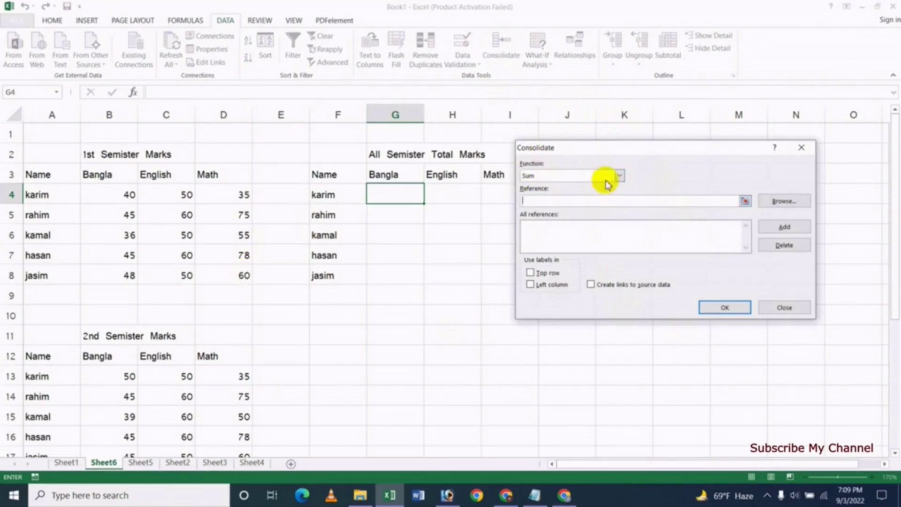
left_click(619, 176)
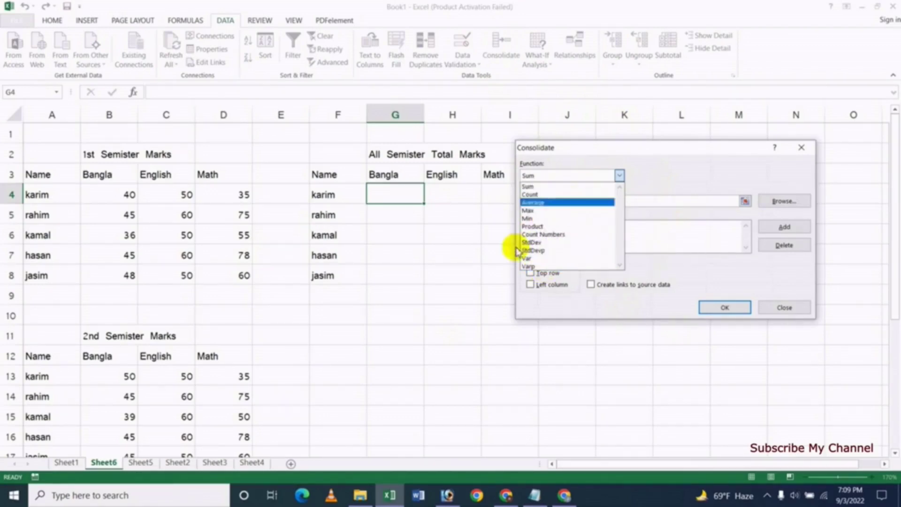
left_click(550, 187)
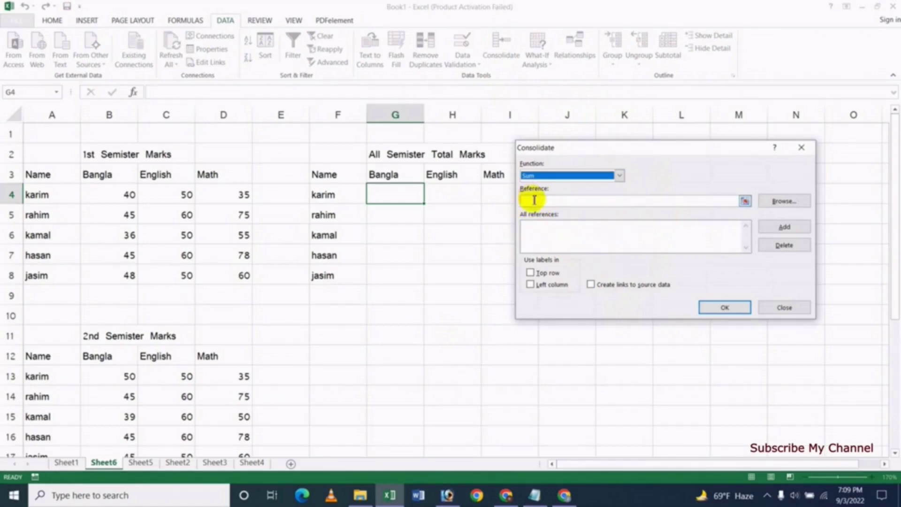
left_click(534, 200)
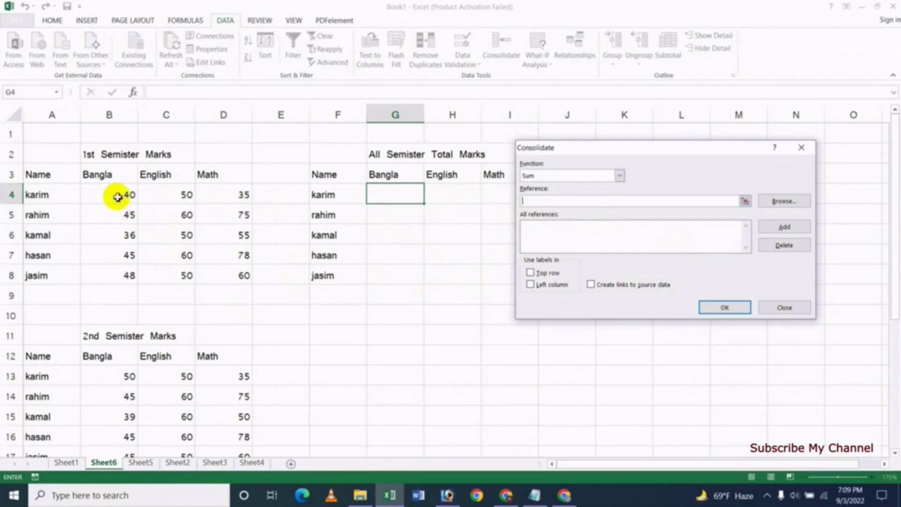
Add the 1st and 2nd semester mark ranges B4:D8 and B13:D17 as references
left_click_drag(117, 194, 222, 270)
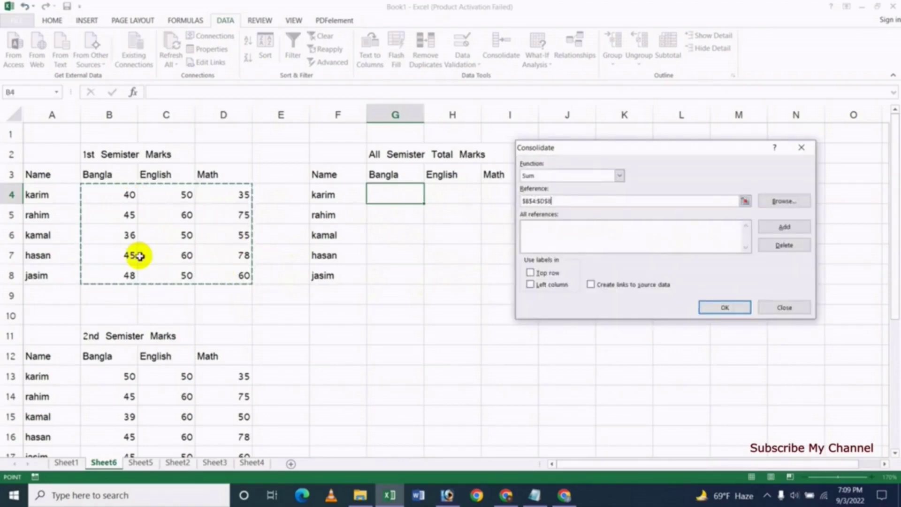
left_click(776, 228)
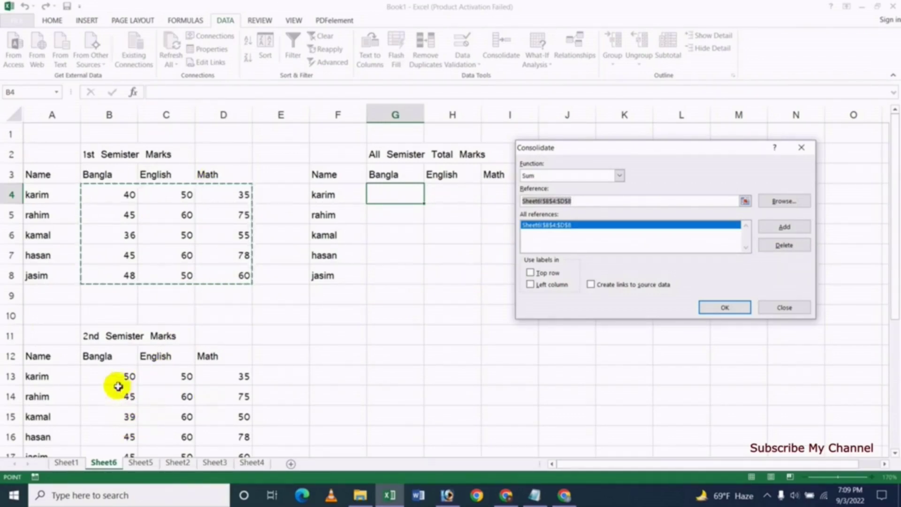
left_click(101, 376)
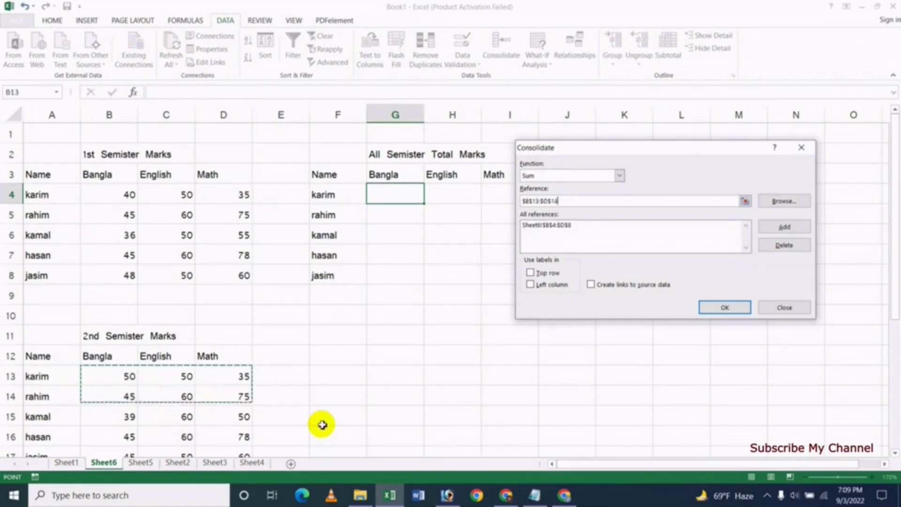
scroll(322, 424, "down", 1)
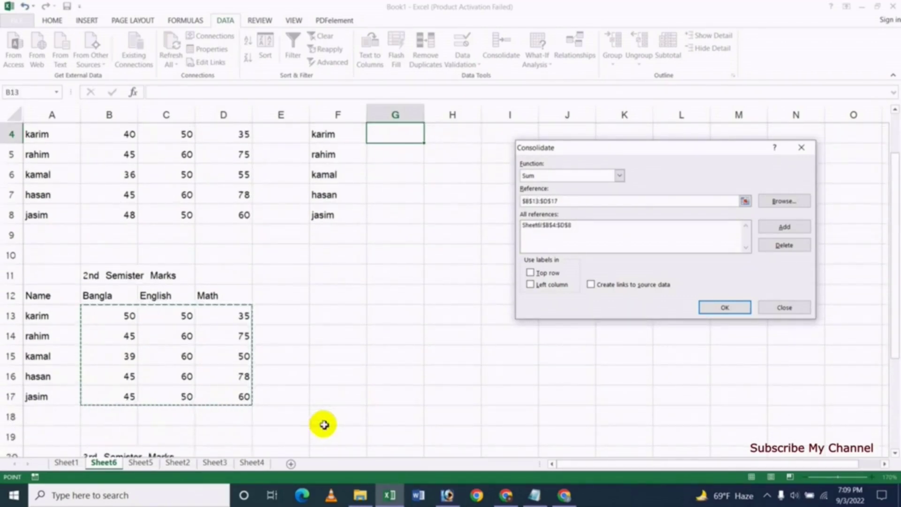
left_click(782, 227)
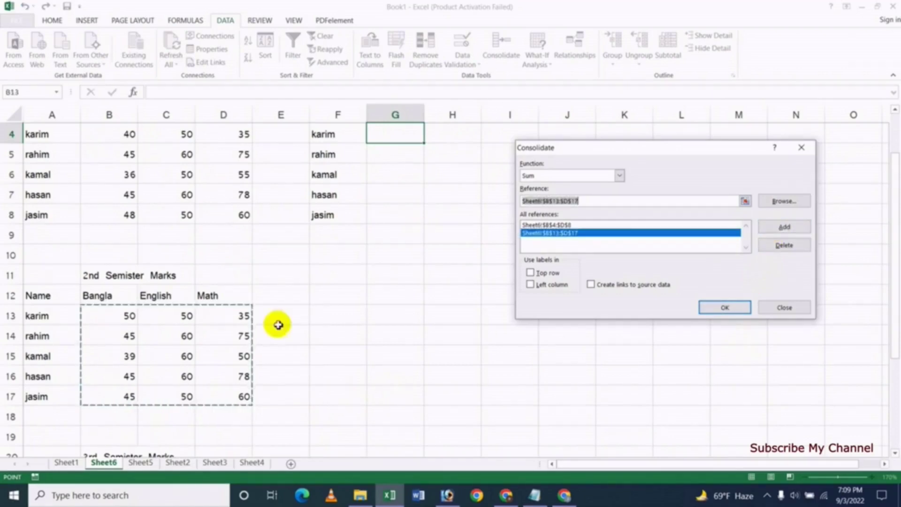
Add the 3rd semester marks B22:D26 as the third reference
left_click(102, 450)
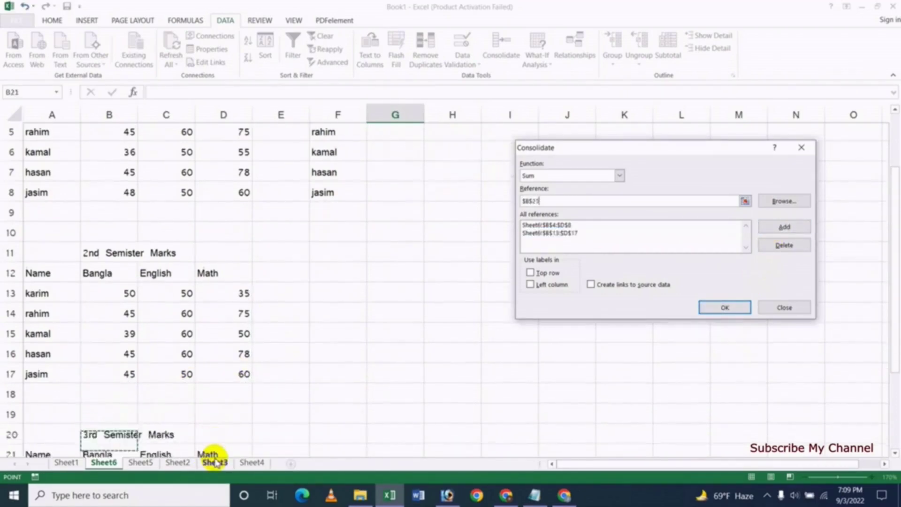
key("Down")
key("Down")
key("Down")
key("Down")
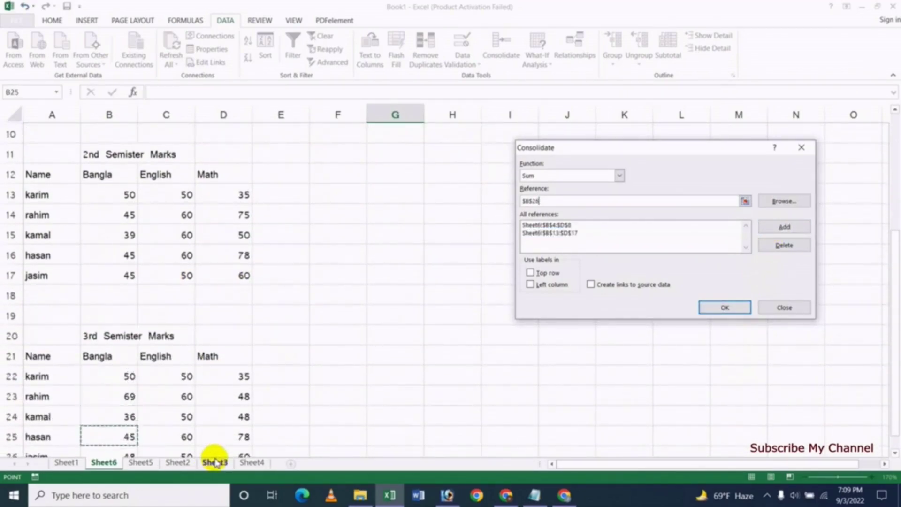
key("Down")
key("Up")
key("Up")
key("Up")
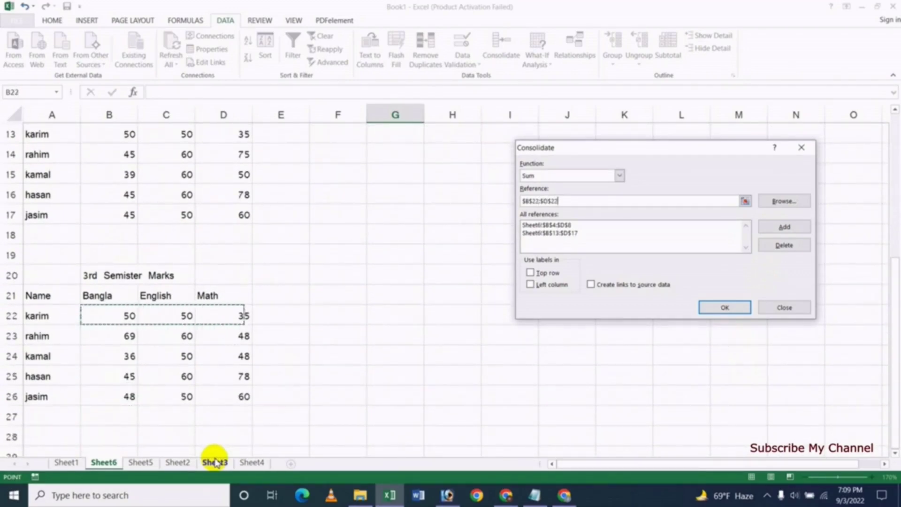
key("shift+Right")
key("shift+Down")
key("shift+Down")
key("shift+Down")
key("shift+Down")
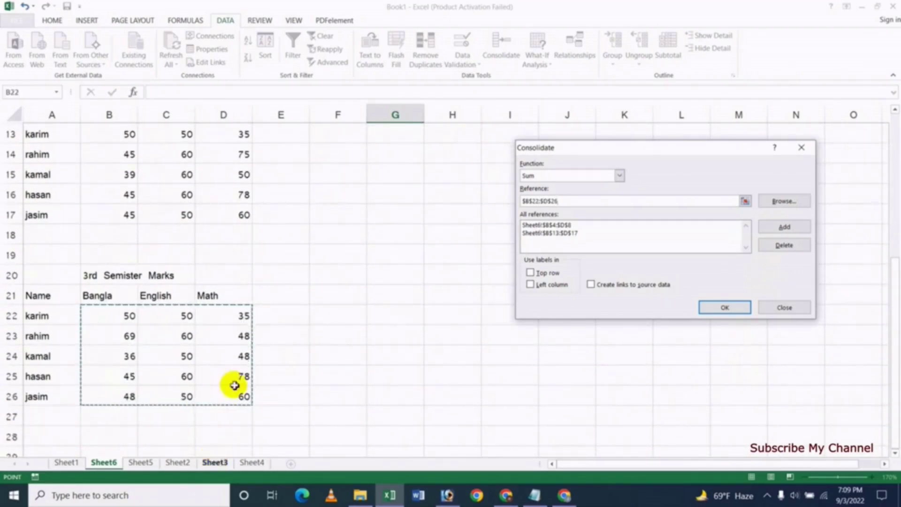
left_click(775, 227)
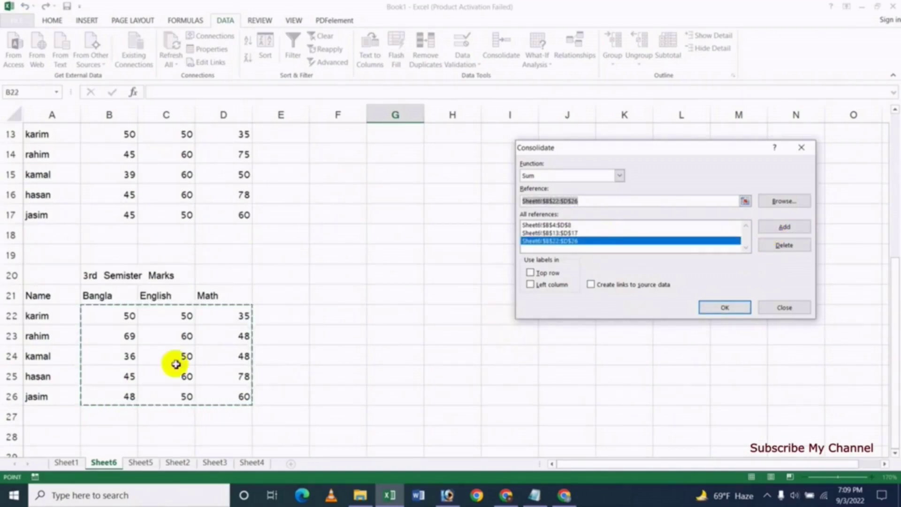
left_click(556, 232)
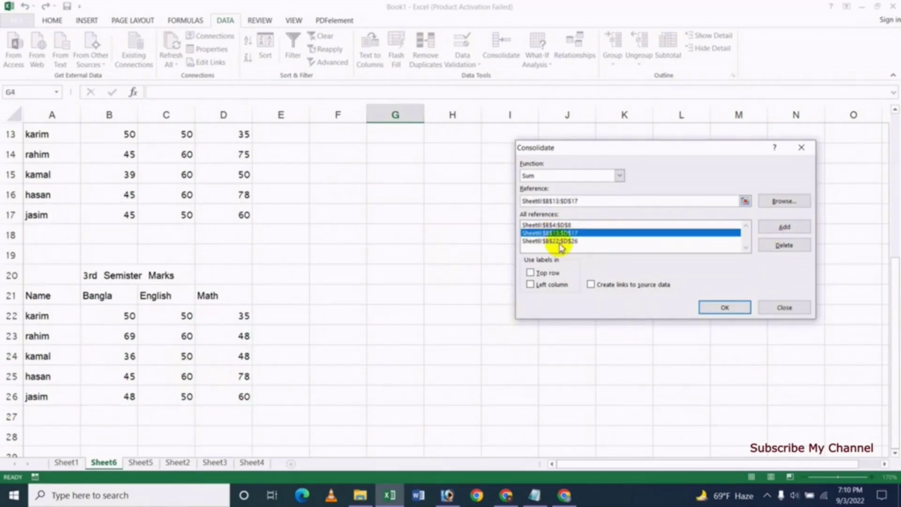
Review the listed references and run the Sum consolidation into G4:I8
left_click(560, 241)
left_click(556, 225)
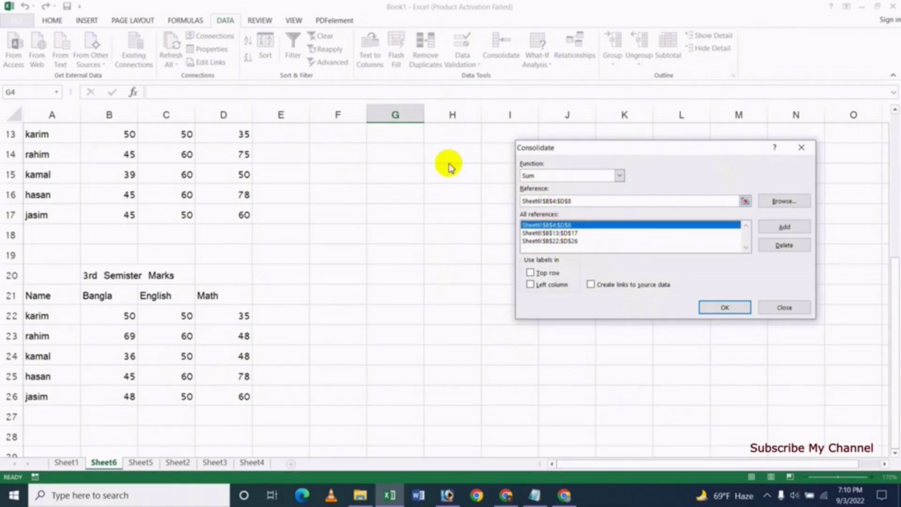
left_click(569, 235)
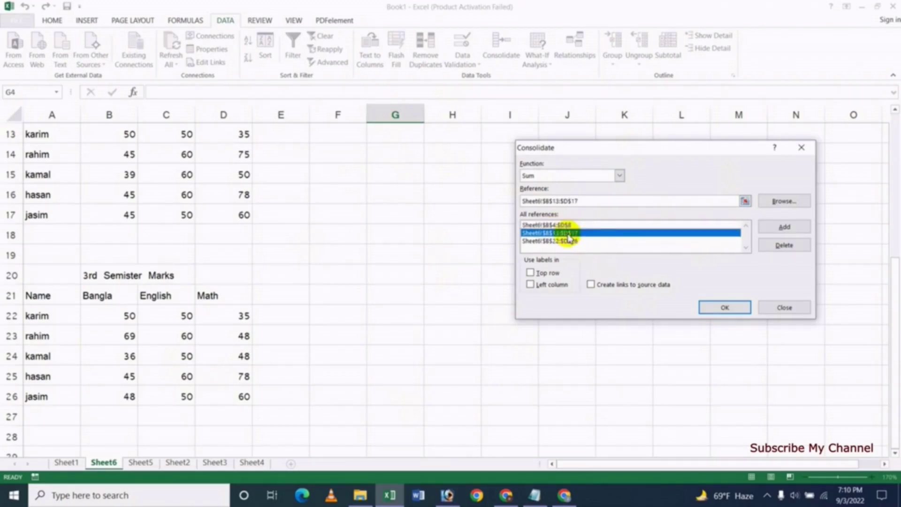
left_click(725, 307)
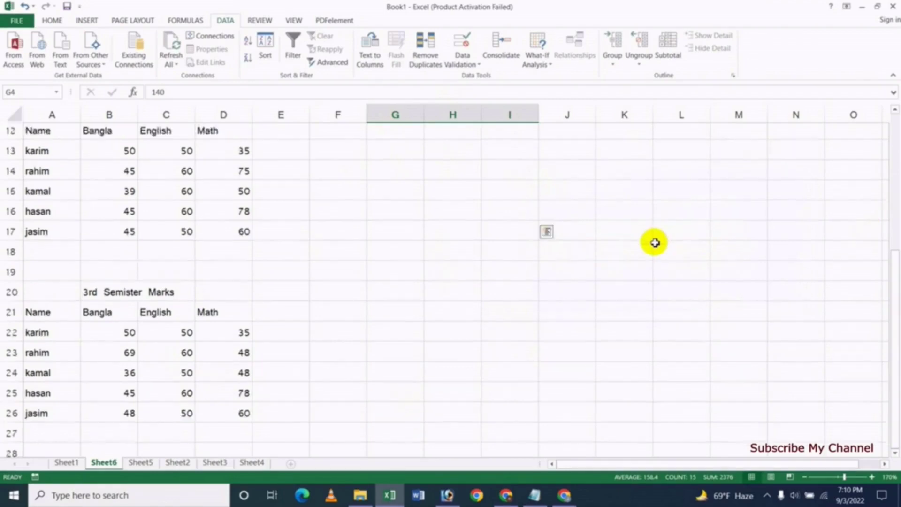
Check karim's English total in H4 against his semester English marks
scroll(654, 241, "up", 4)
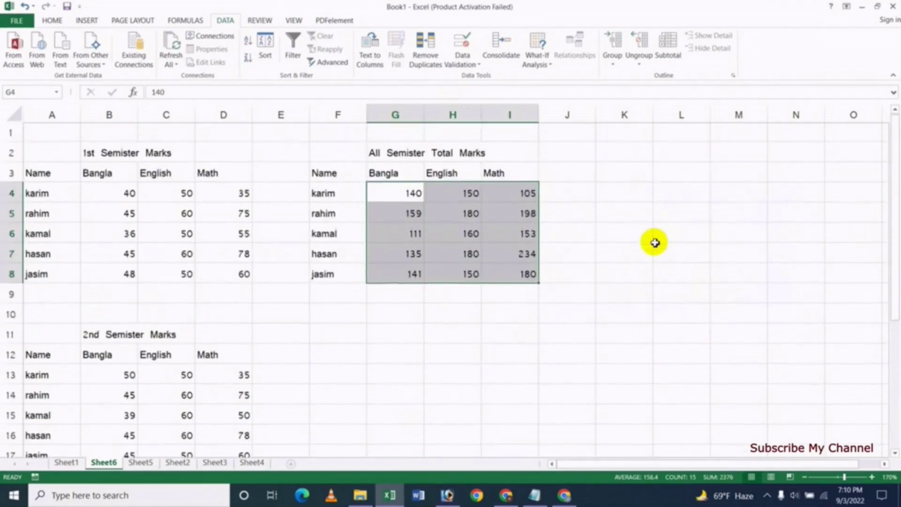
left_click(400, 201)
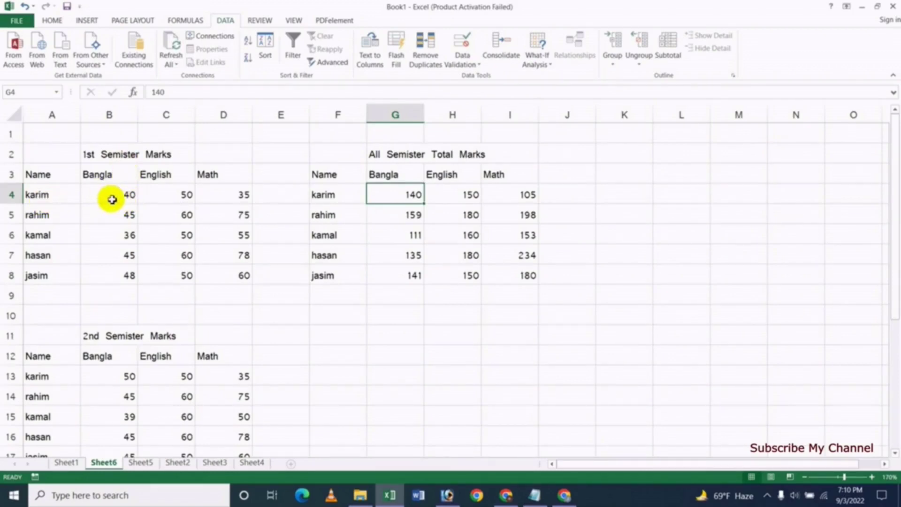
scroll(133, 339, "down", 1)
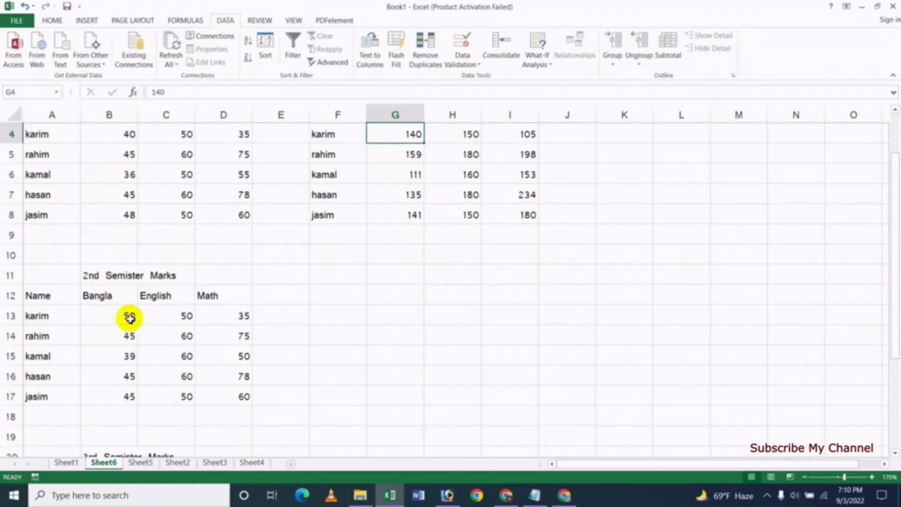
scroll(160, 319, "down", 1)
scroll(164, 333, "down", 1)
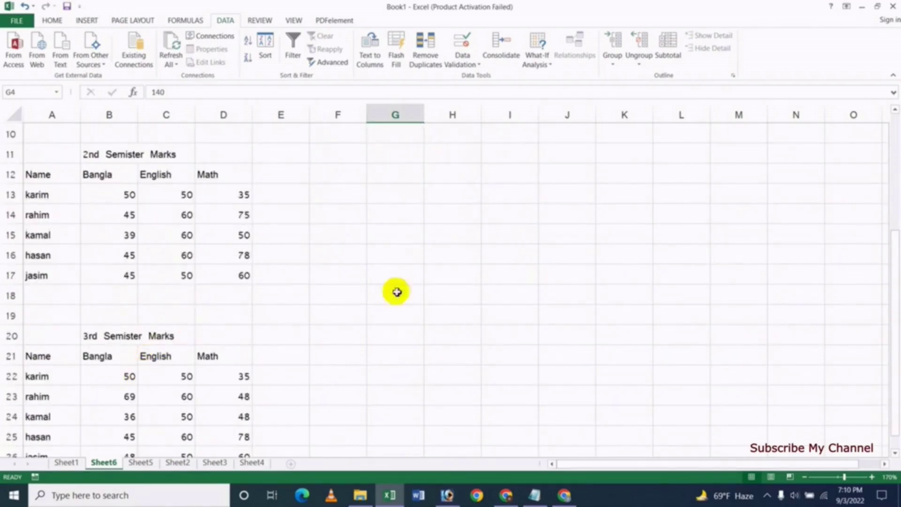
scroll(441, 272, "up", 3)
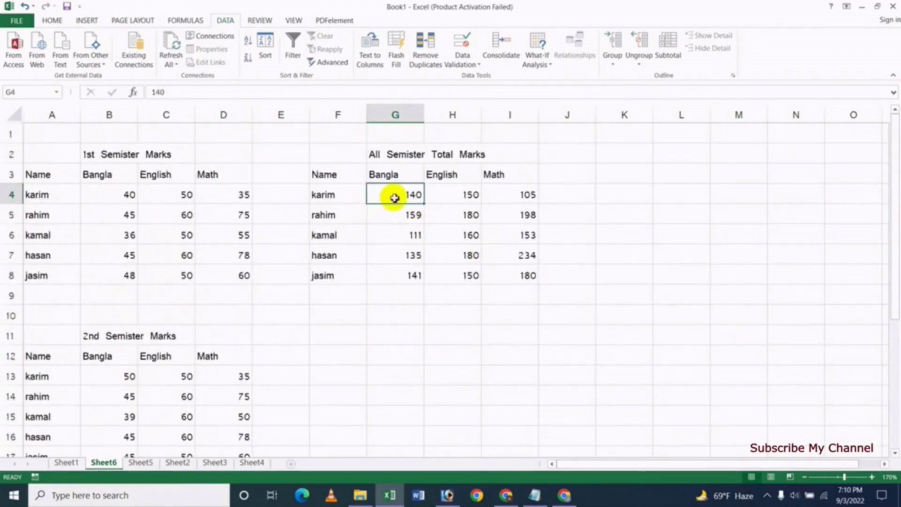
left_click(457, 201)
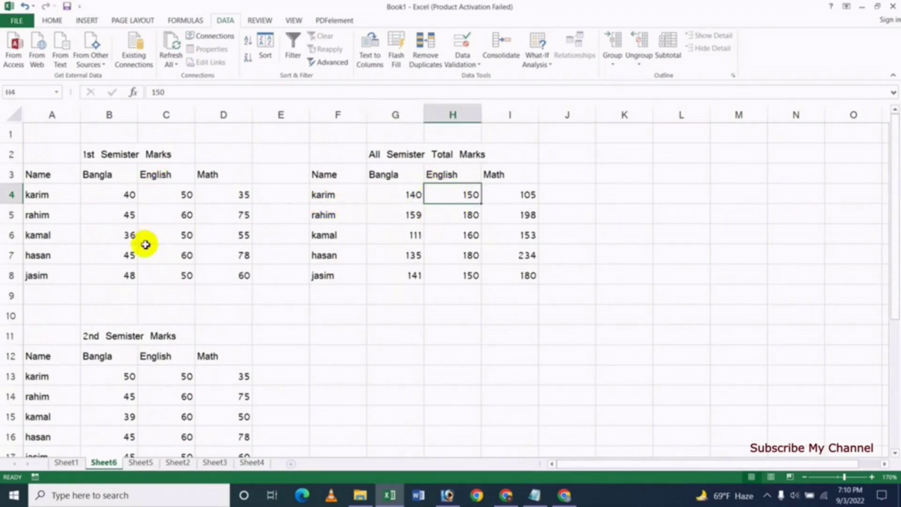
left_click(181, 195)
left_click(181, 376)
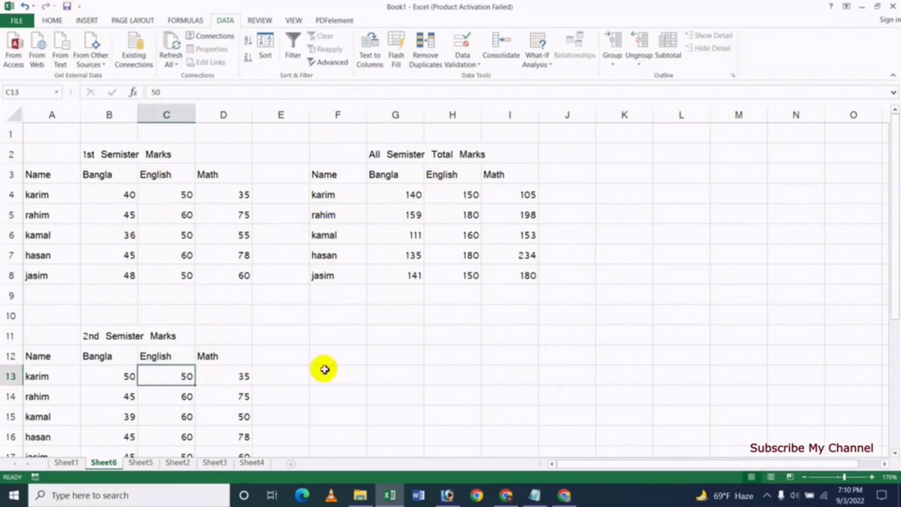
scroll(321, 367, "down", 2)
scroll(316, 374, "down", 1)
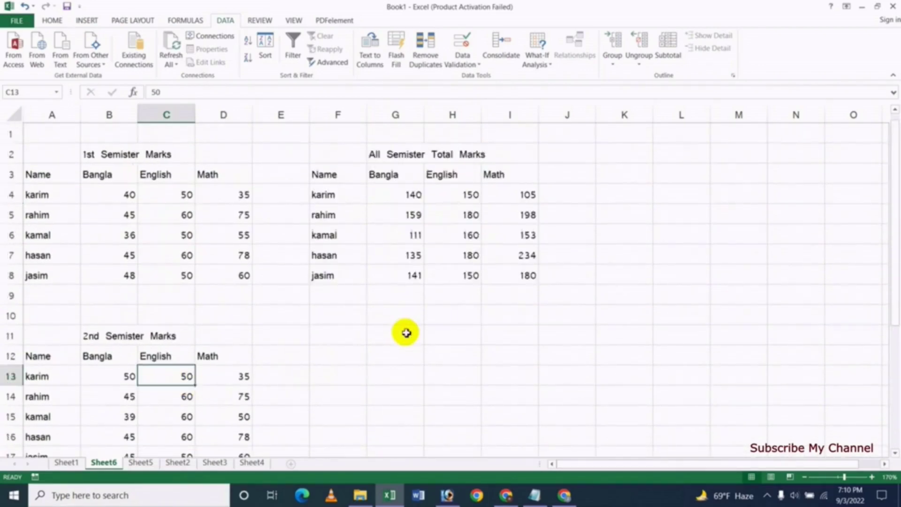
scroll(404, 332, "up", 3)
left_click(474, 195)
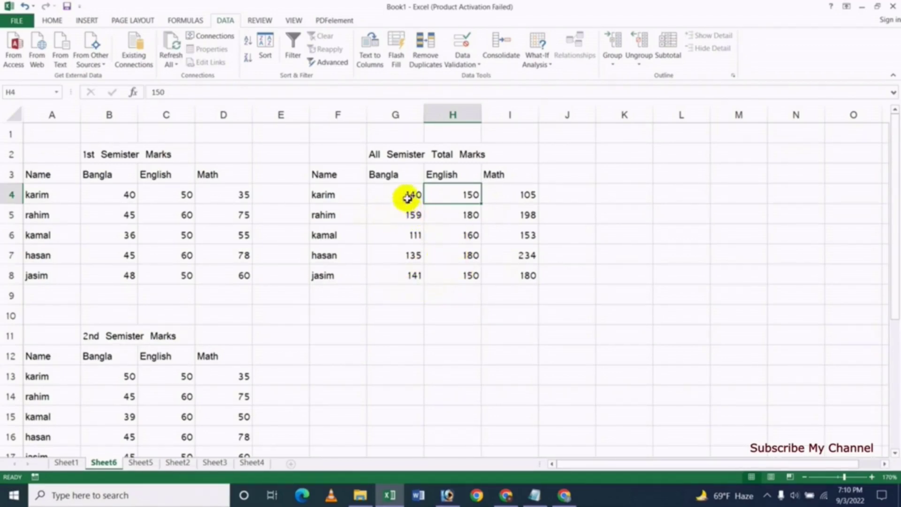
Clear the totals in G4:I8 and rerun the Sum consolidation from G4 with the saved references
left_click_drag(411, 195, 533, 268)
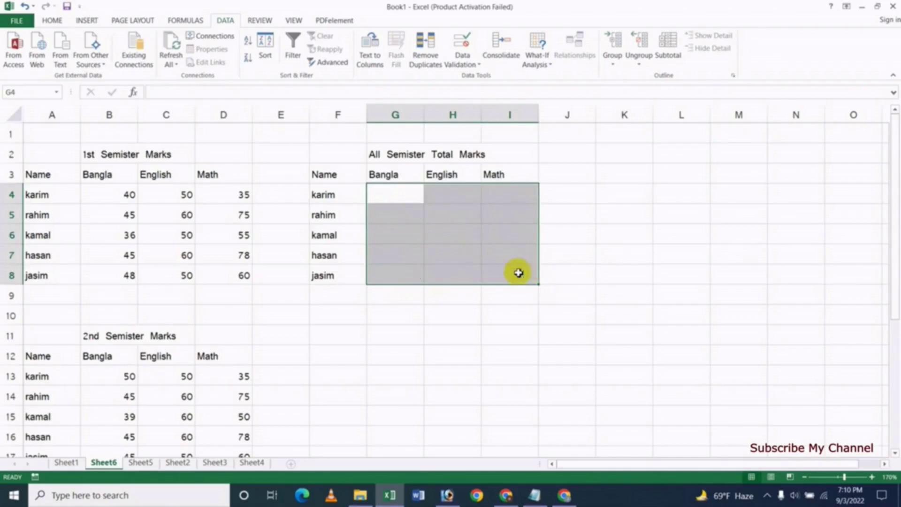
key("ctrl+z")
left_click(391, 196)
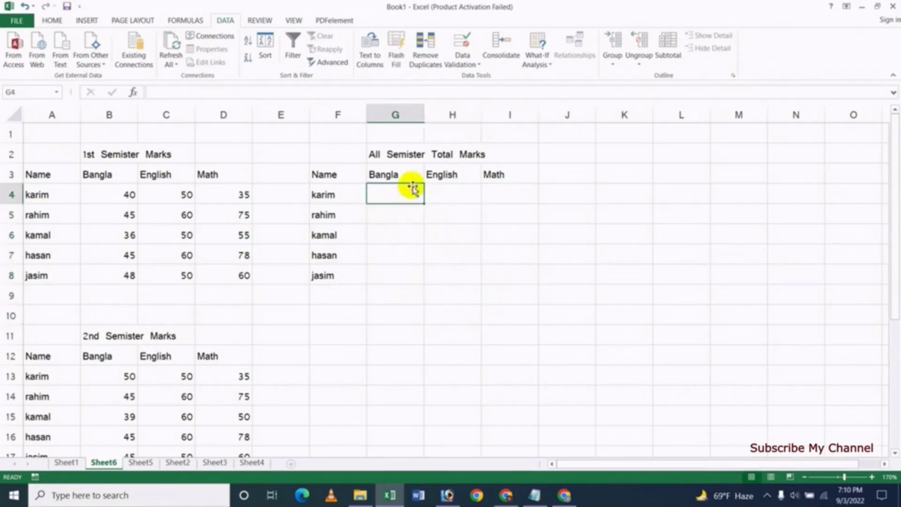
left_click(500, 46)
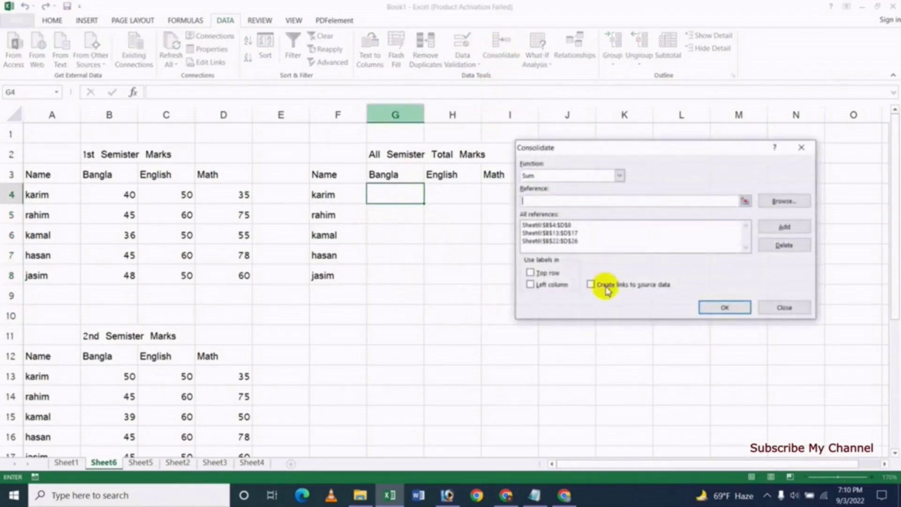
left_click(566, 241)
left_click(713, 306)
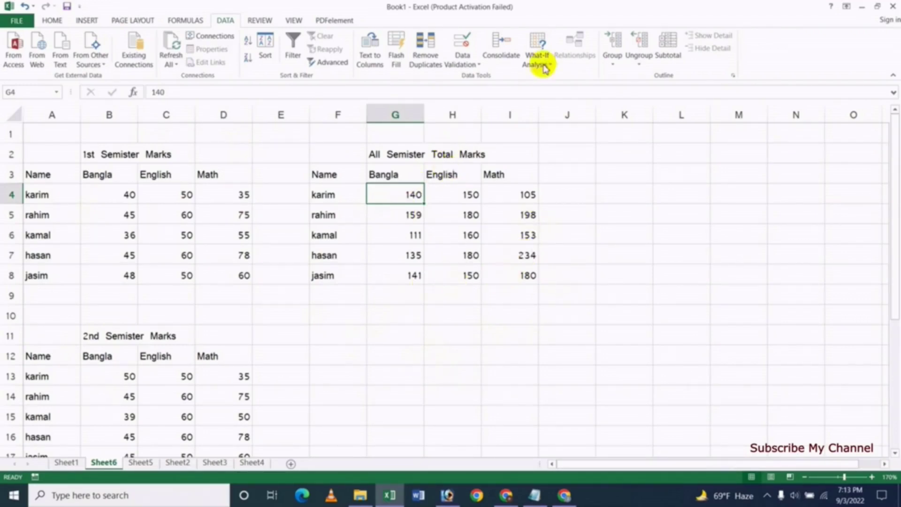
left_click(501, 51)
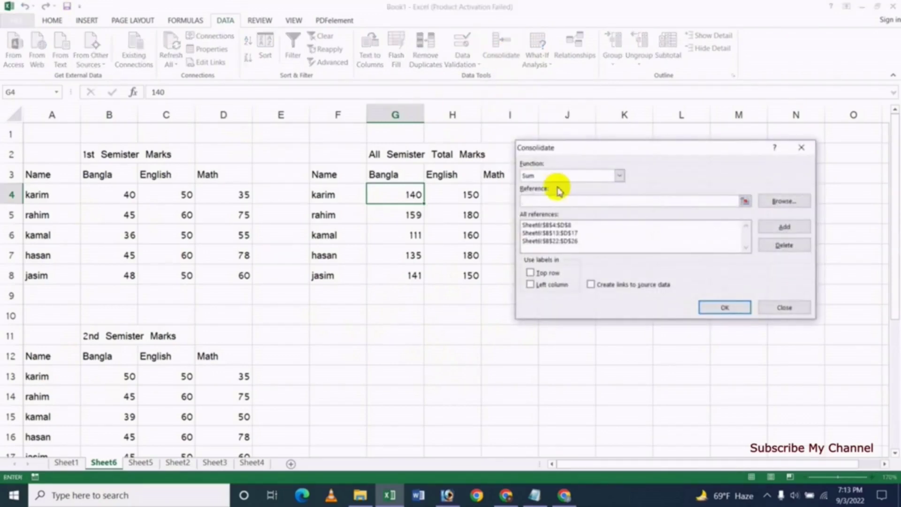
left_click(561, 181)
left_click(540, 205)
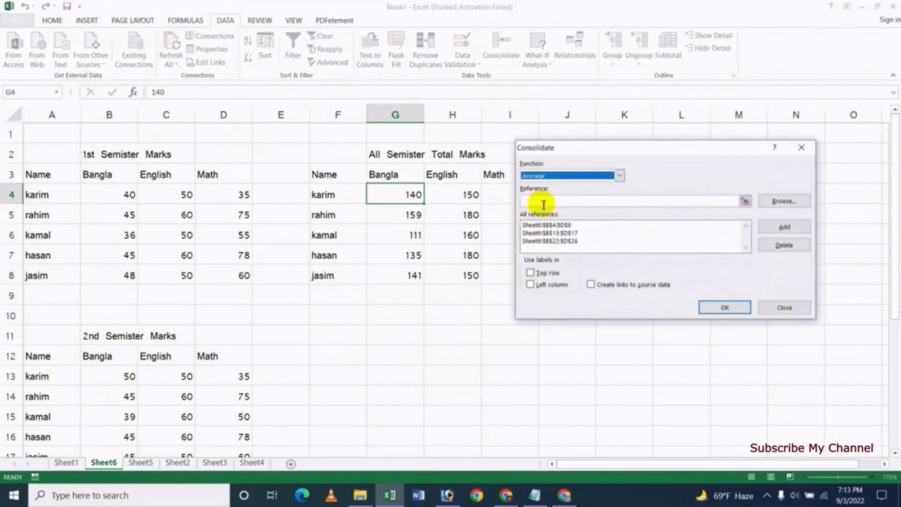
left_click(563, 182)
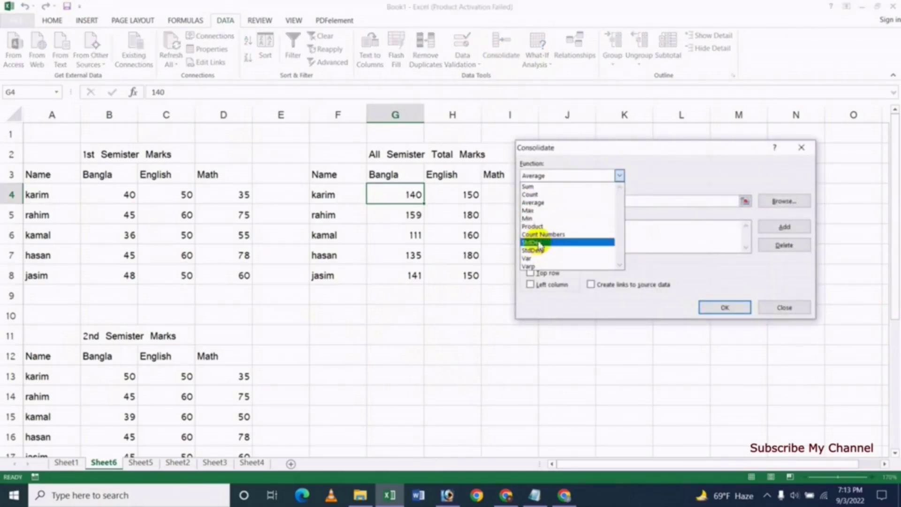
left_click(624, 187)
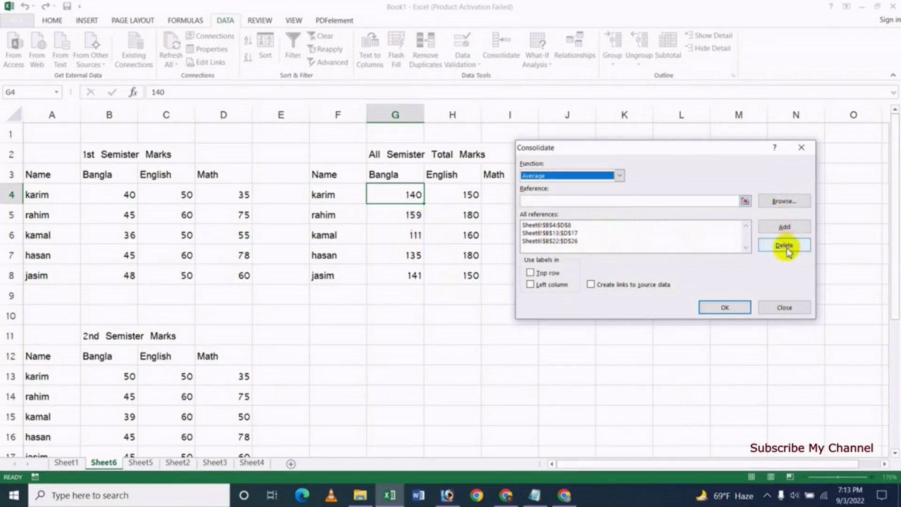
left_click(561, 233)
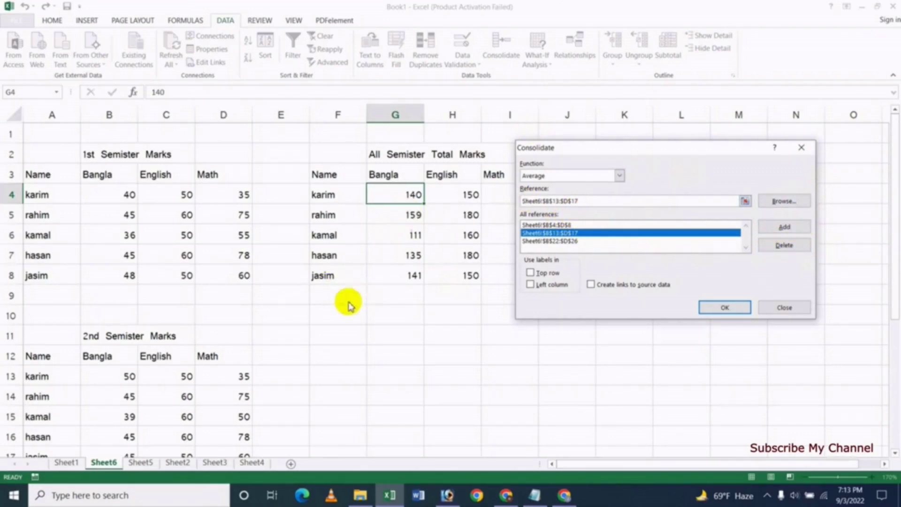
left_click(784, 307)
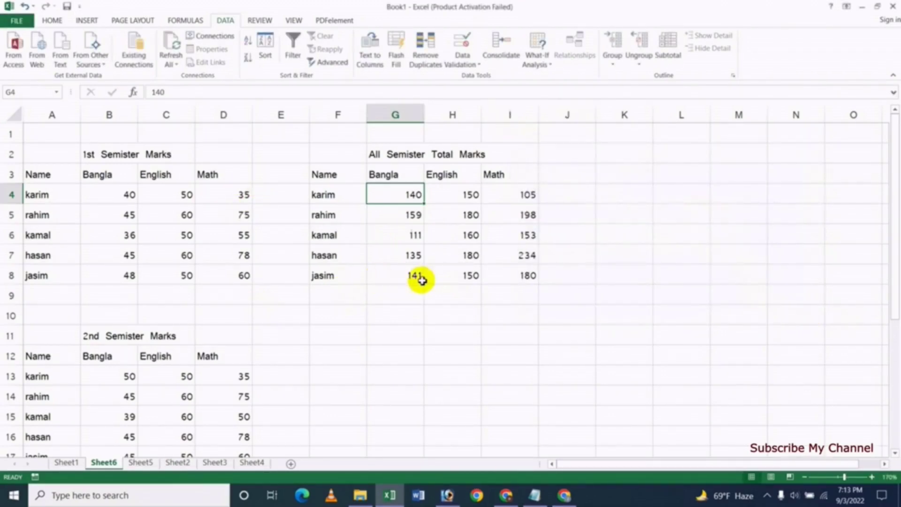